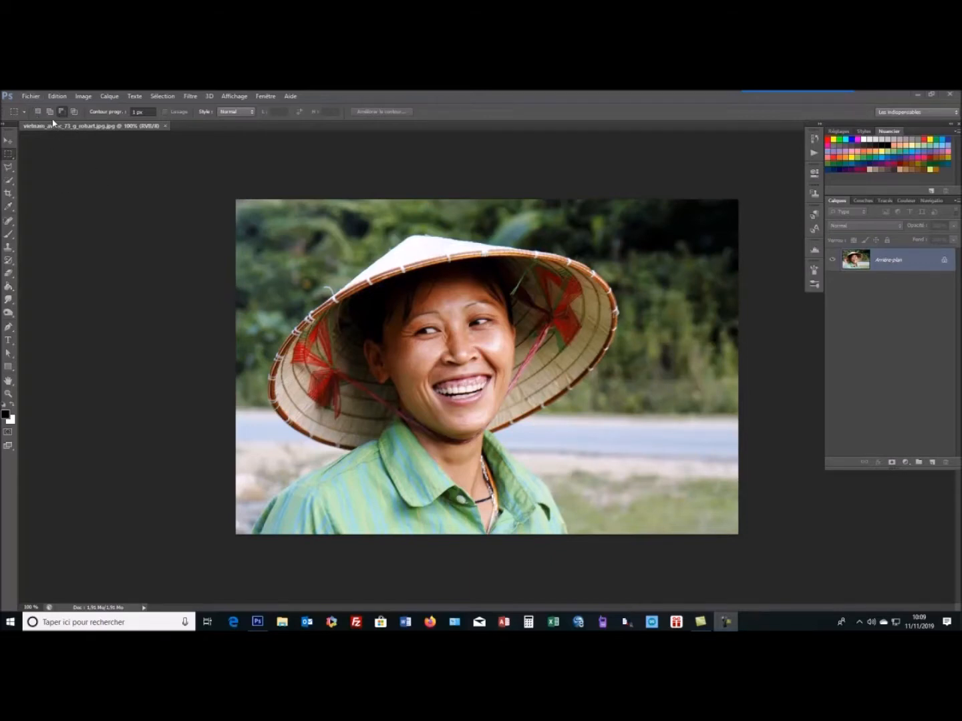
# Step: Select the whole portrait with the rectangular marquee and subtract a slightly smaller inner rectangle to leave a thin border selection
pyautogui.click(6, 155)
pyautogui.rightClick(6, 156)
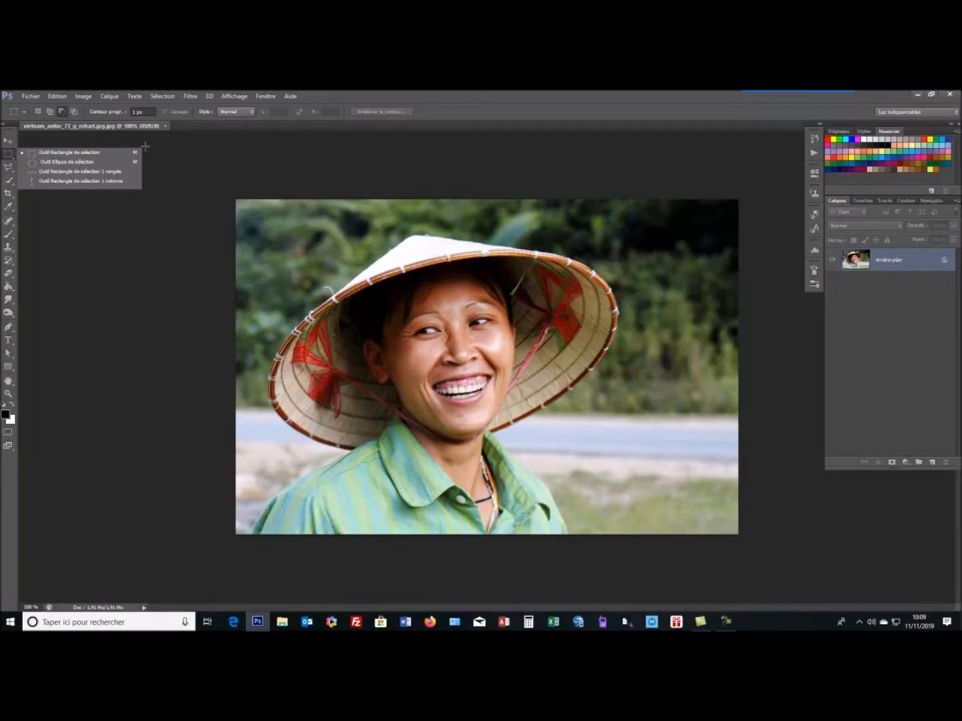
pyautogui.click(184, 148)
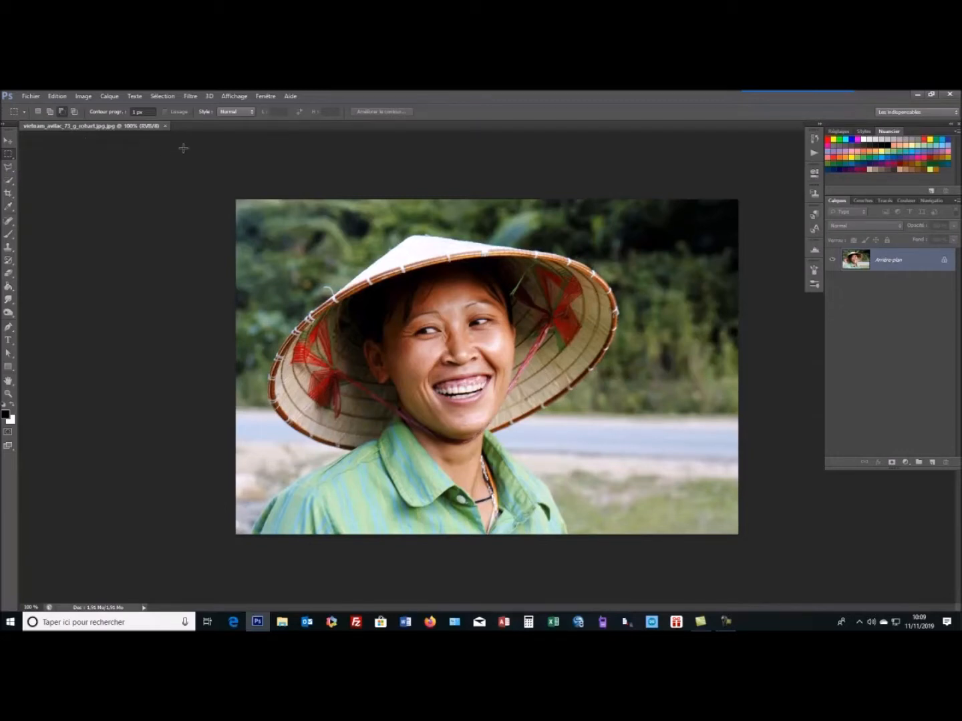
pyautogui.click(61, 112)
pyautogui.moveTo(235, 198); pyautogui.dragTo(738, 535)
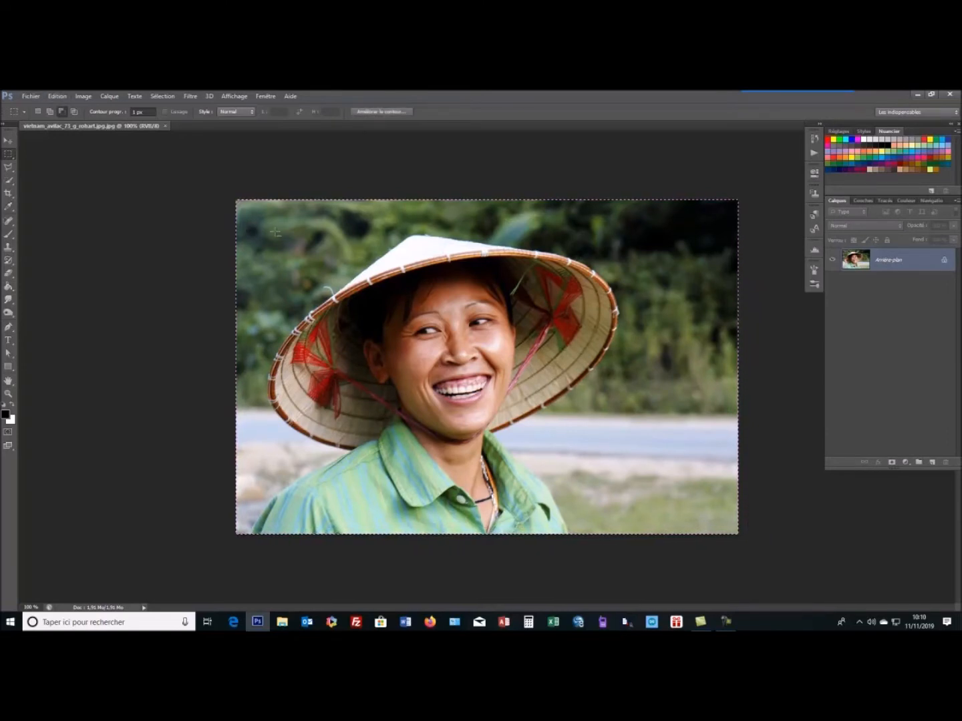
pyautogui.click(61, 111)
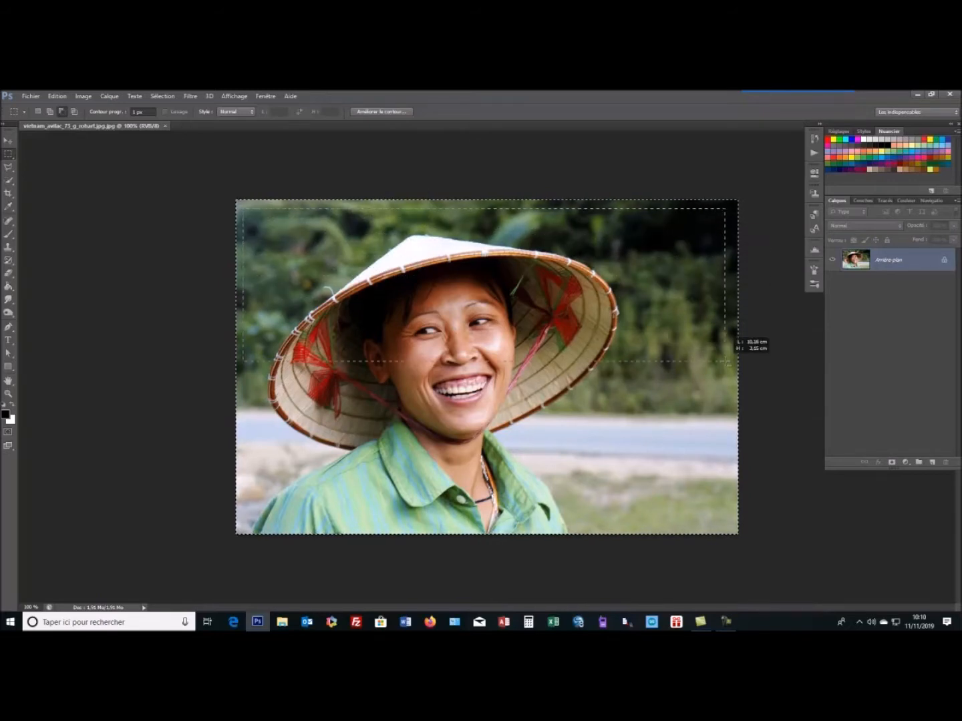
pyautogui.moveTo(722, 488); pyautogui.dragTo(729, 524)
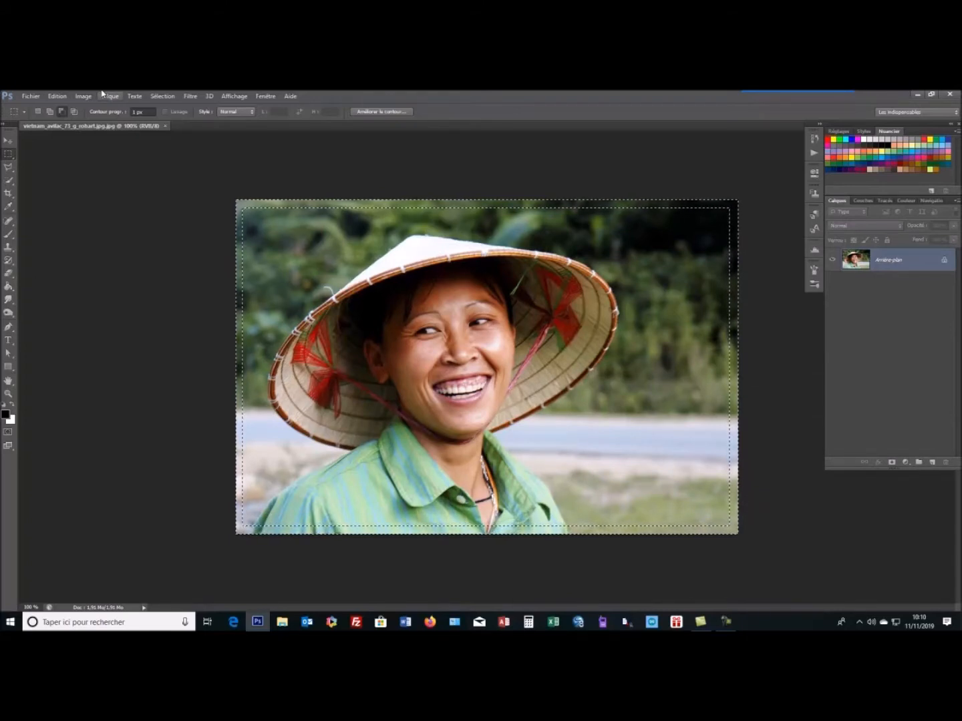
# Step: Look through the custom patterns offered for filling the border, cancel the fill and clear the selection
pyautogui.click(57, 98)
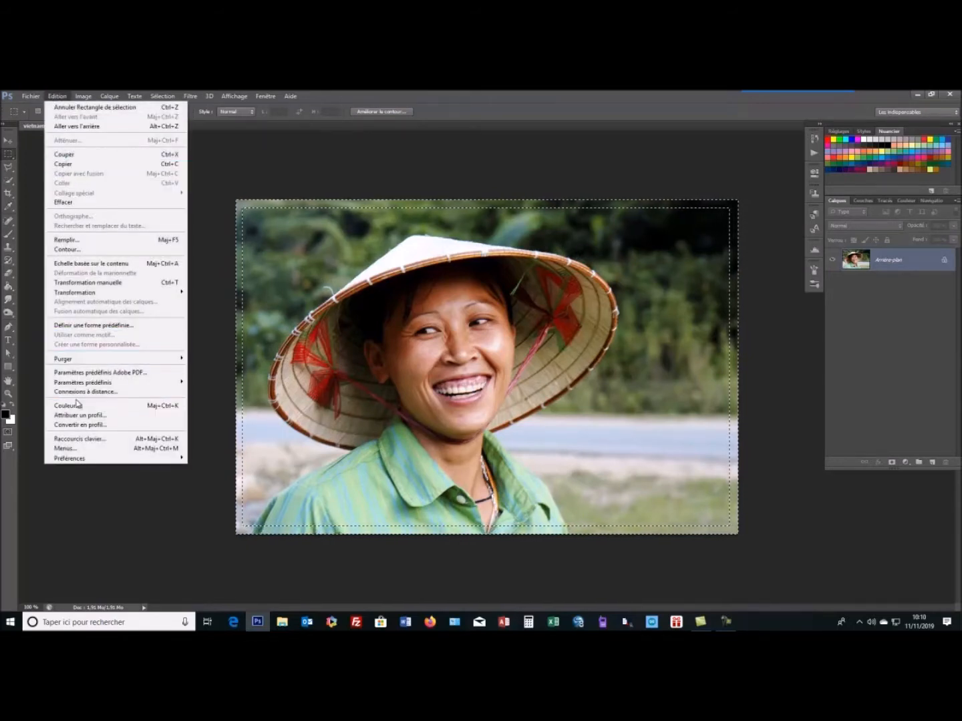
pyautogui.click(73, 242)
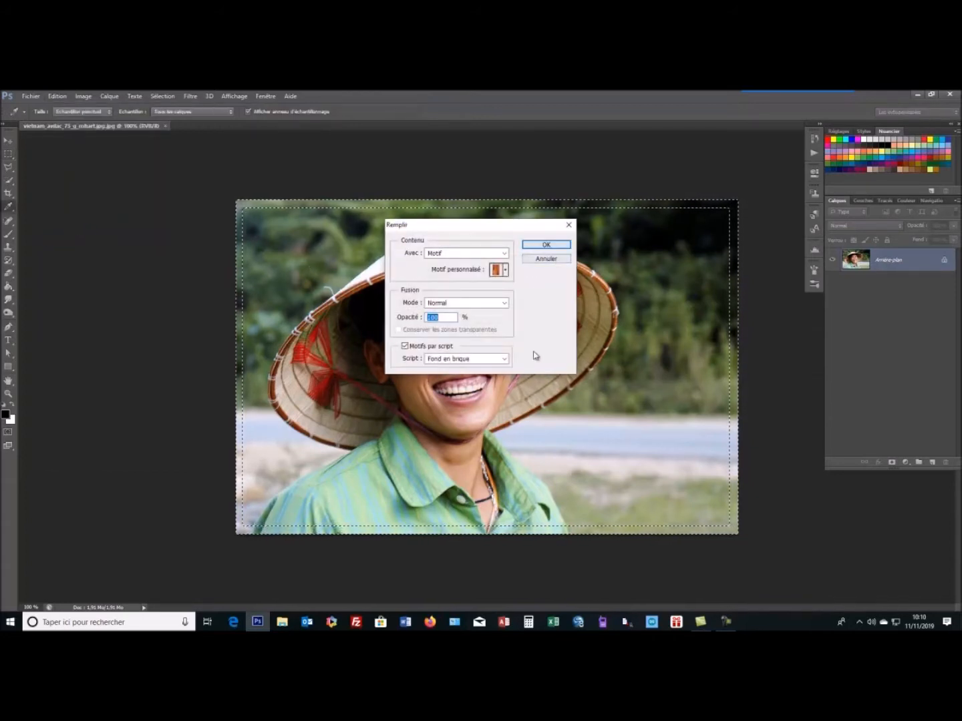
pyautogui.click(506, 271)
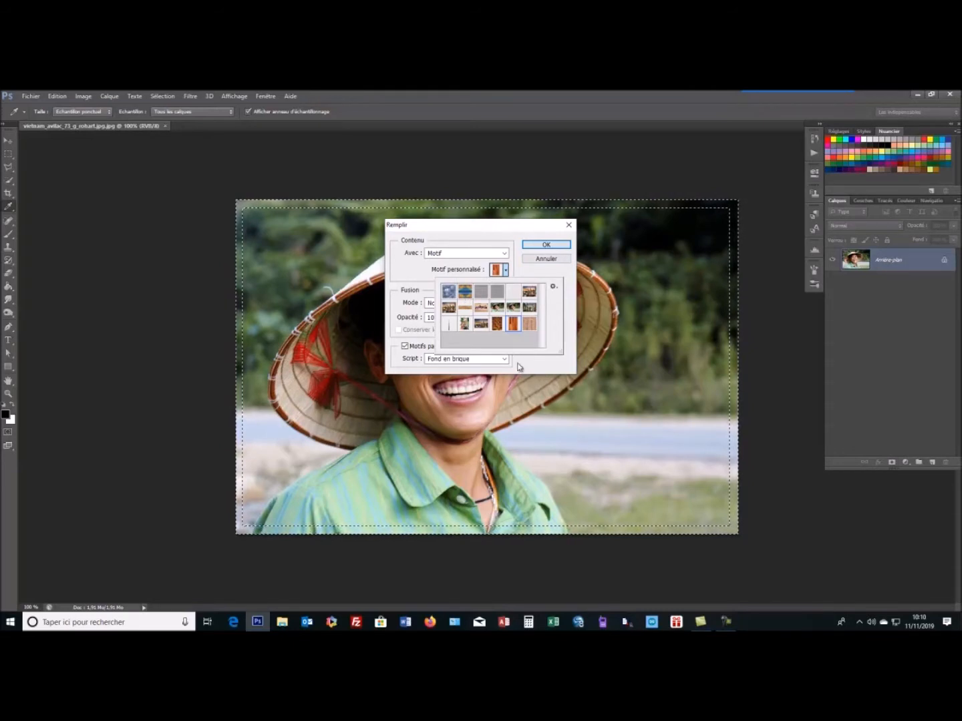
pyautogui.click(544, 259)
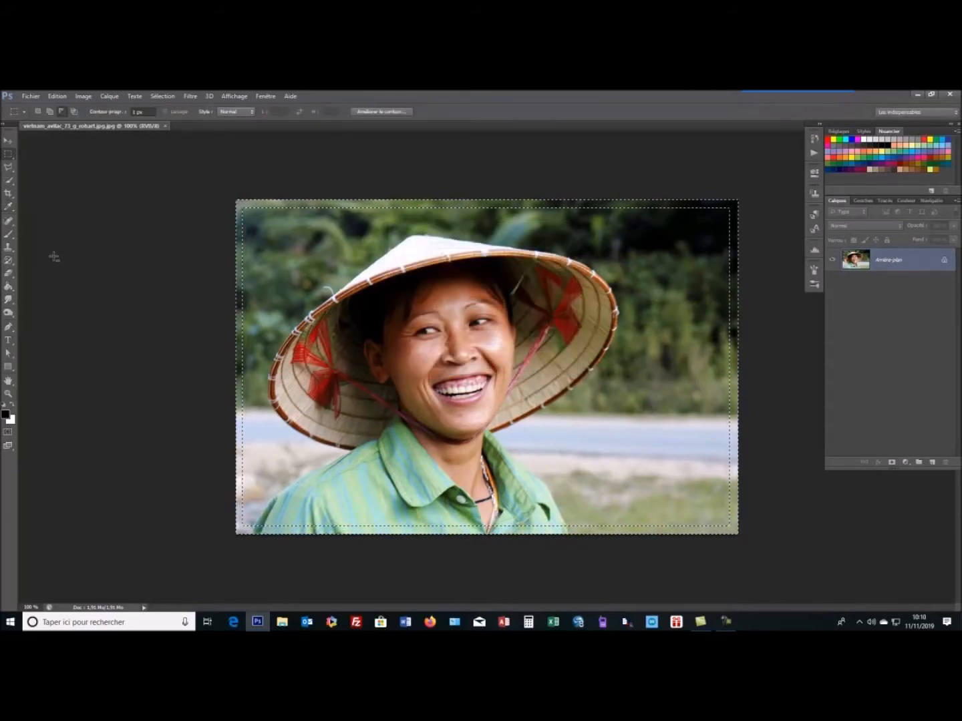
pyautogui.hotkey('ctrl', 'd')
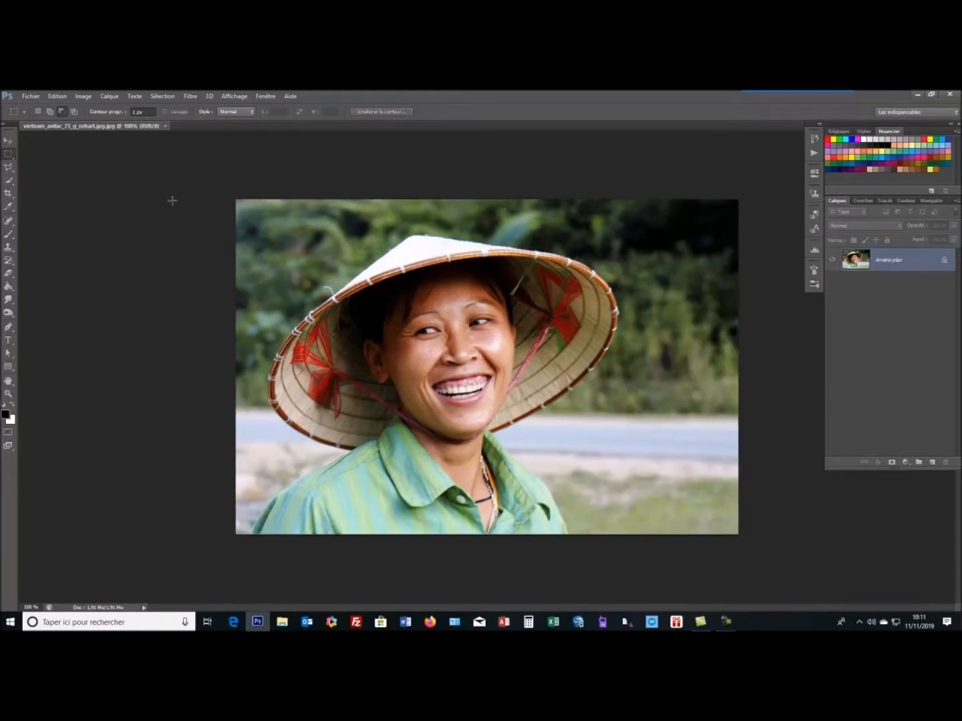
# Step: Open parquet.jpg and float its window beside the portrait
pyautogui.click(32, 98)
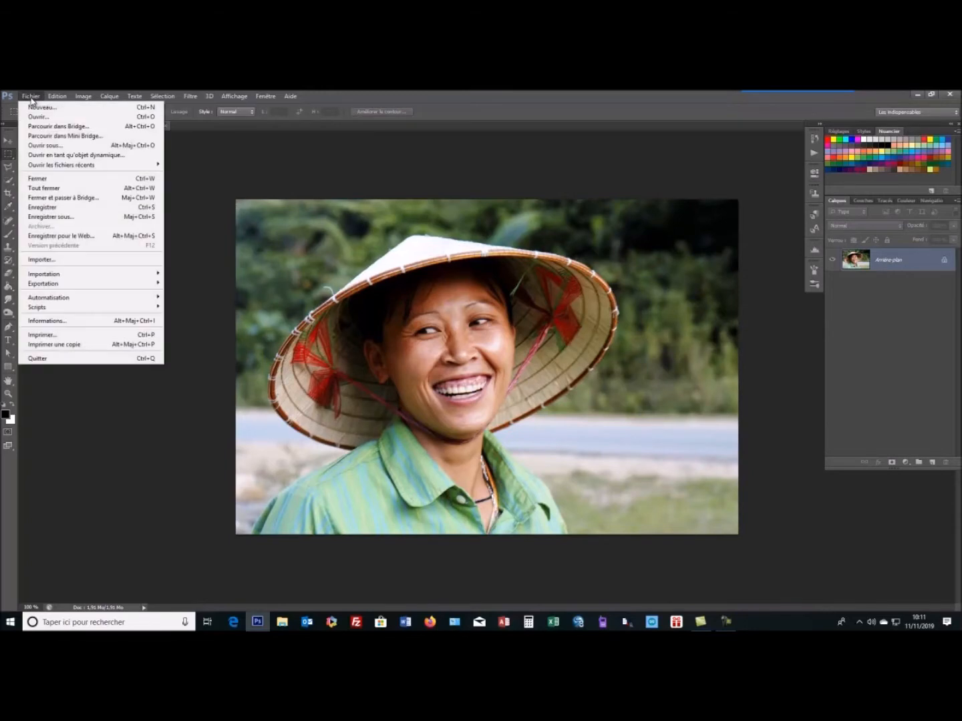
pyautogui.click(37, 115)
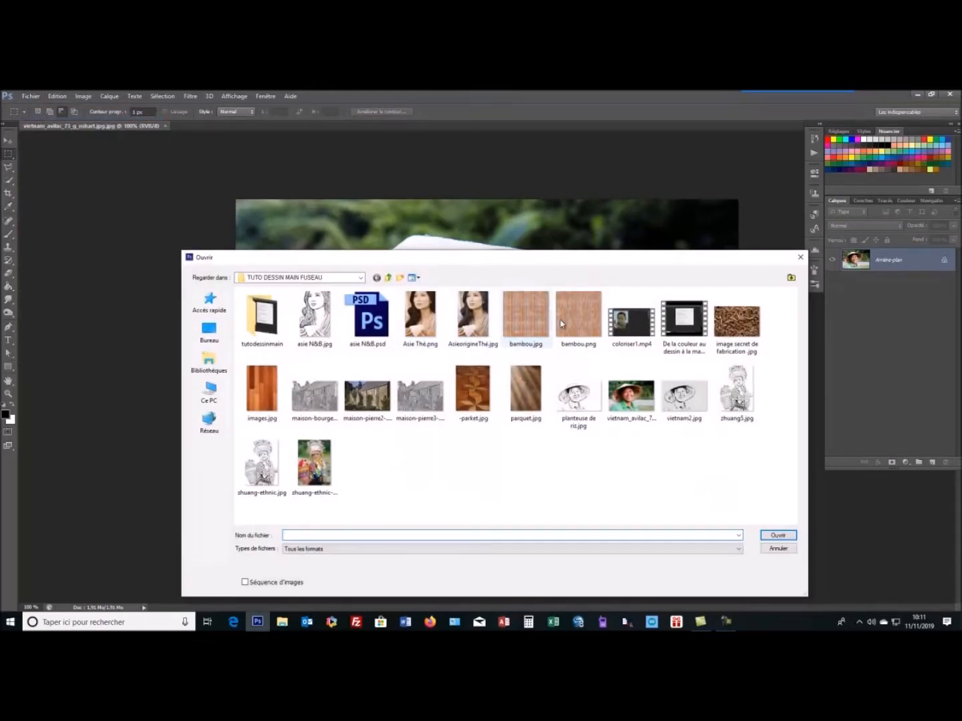
pyautogui.click(525, 395)
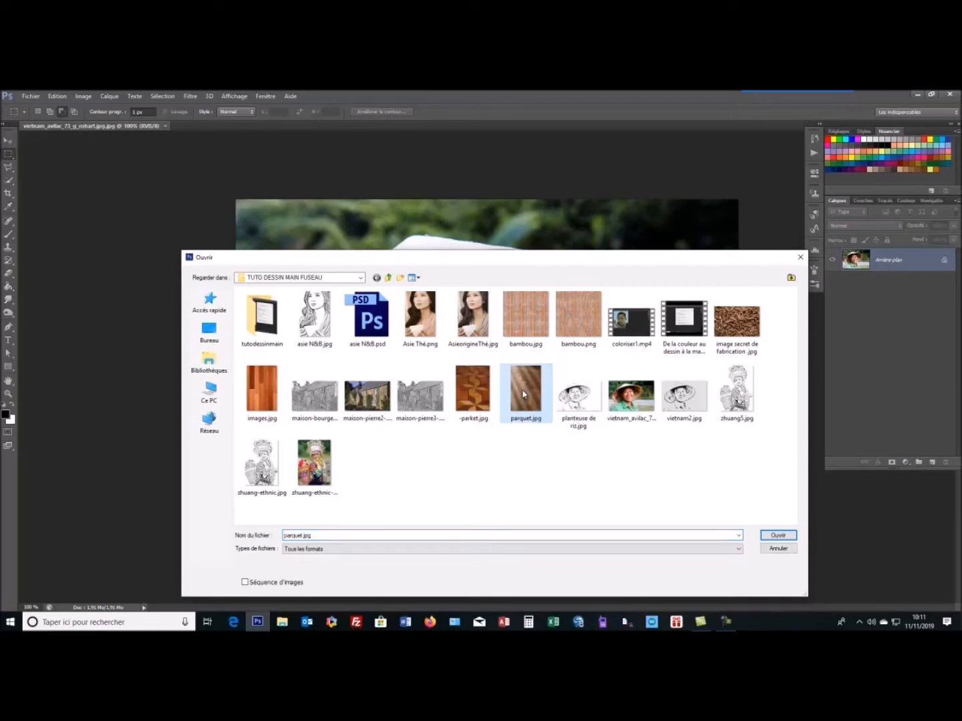
pyautogui.click(765, 536)
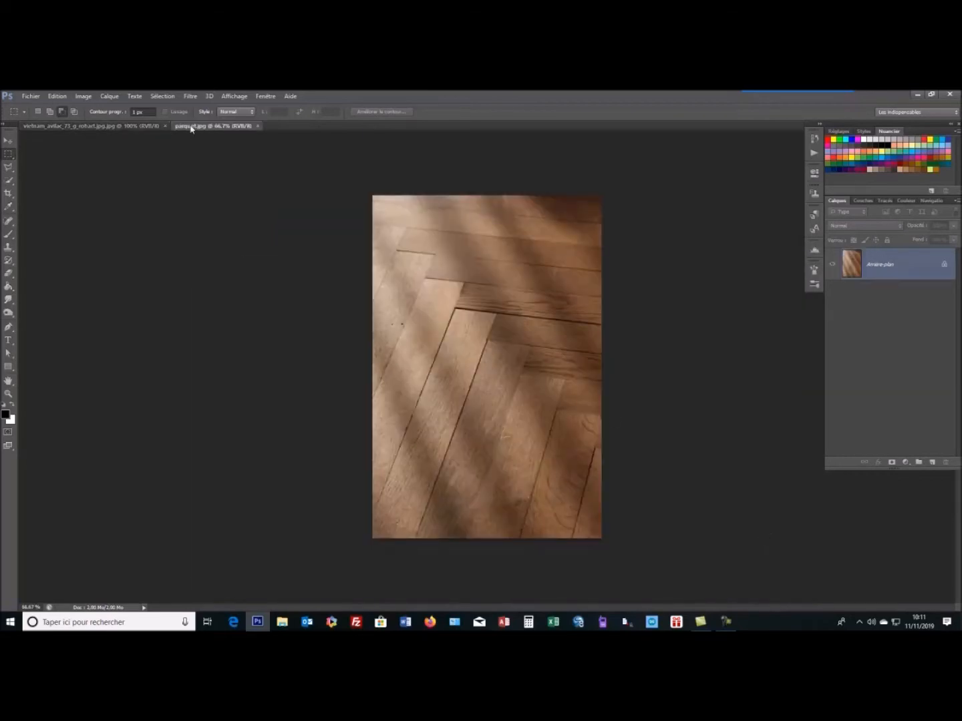
pyautogui.moveTo(187, 127); pyautogui.dragTo(54, 176)
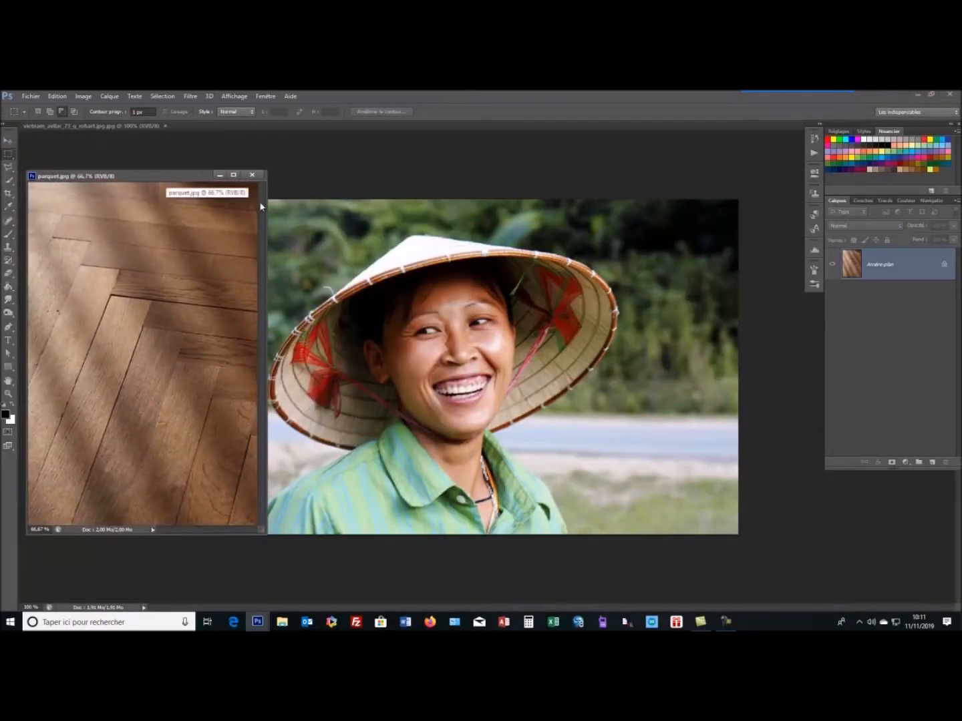
pyautogui.moveTo(124, 180); pyautogui.dragTo(118, 176)
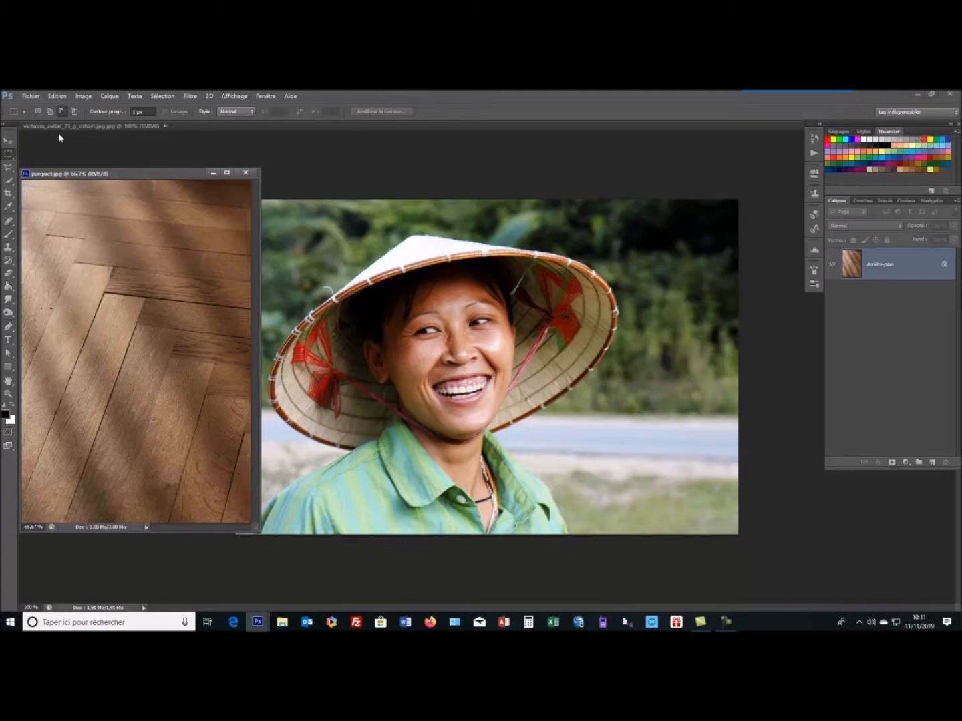
# Step: Start defining the parquet.jpg image as a fill pattern, cancel the naming and close parquet.jpg
pyautogui.click(55, 98)
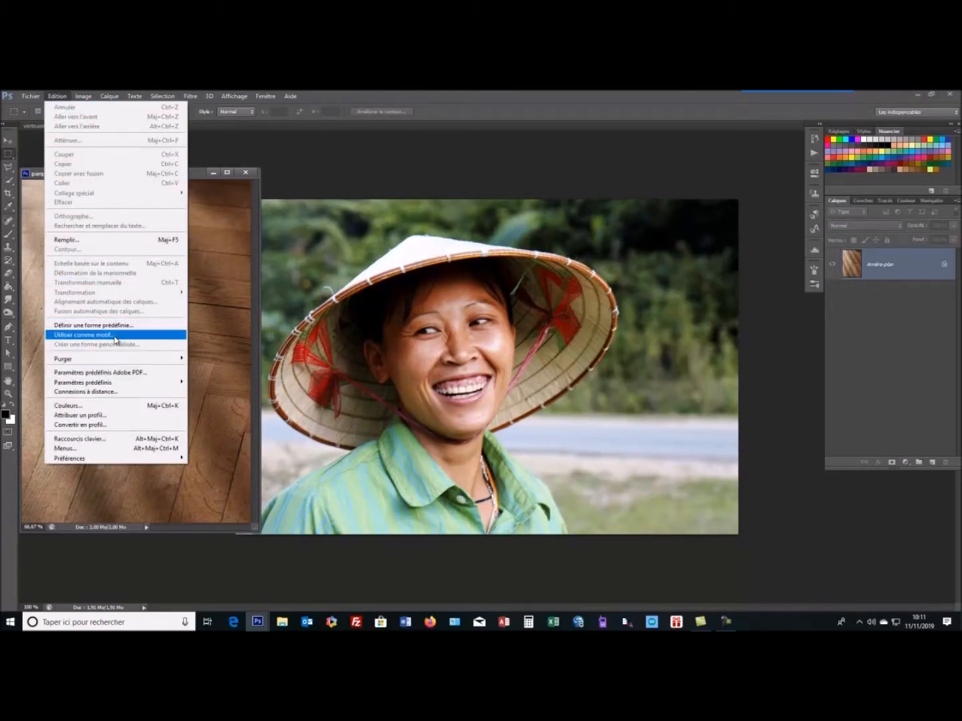
pyautogui.click(99, 336)
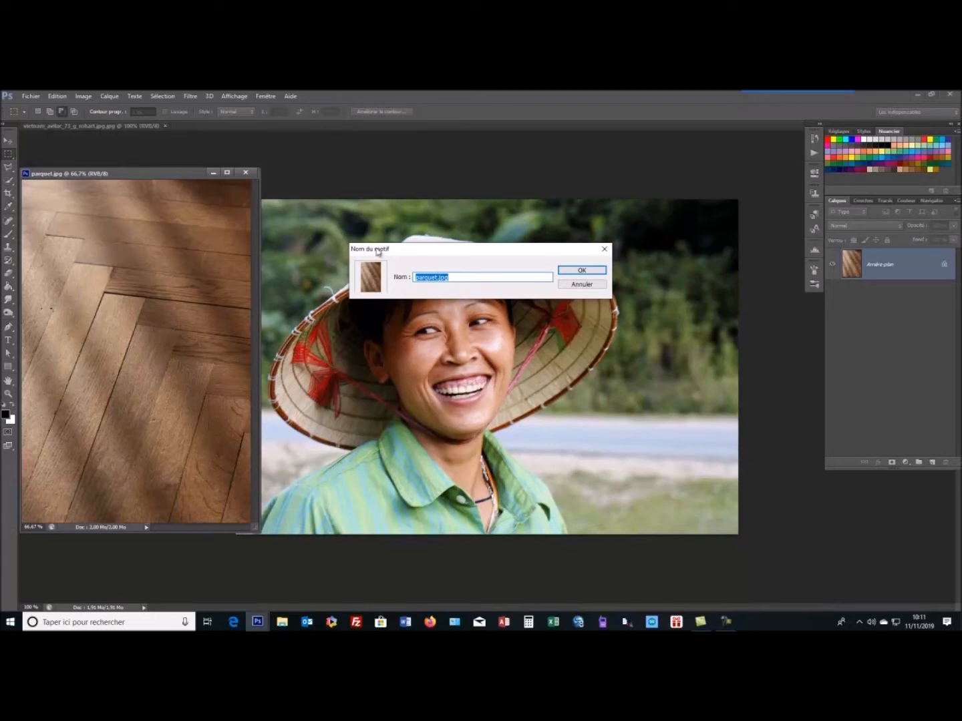
pyautogui.click(593, 282)
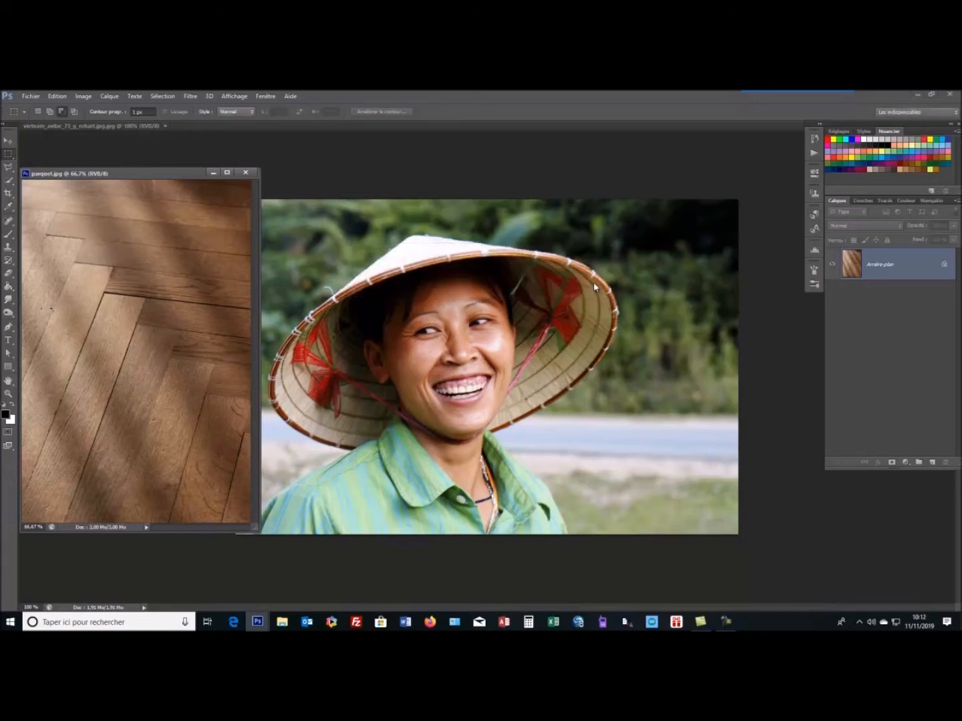
pyautogui.click(245, 173)
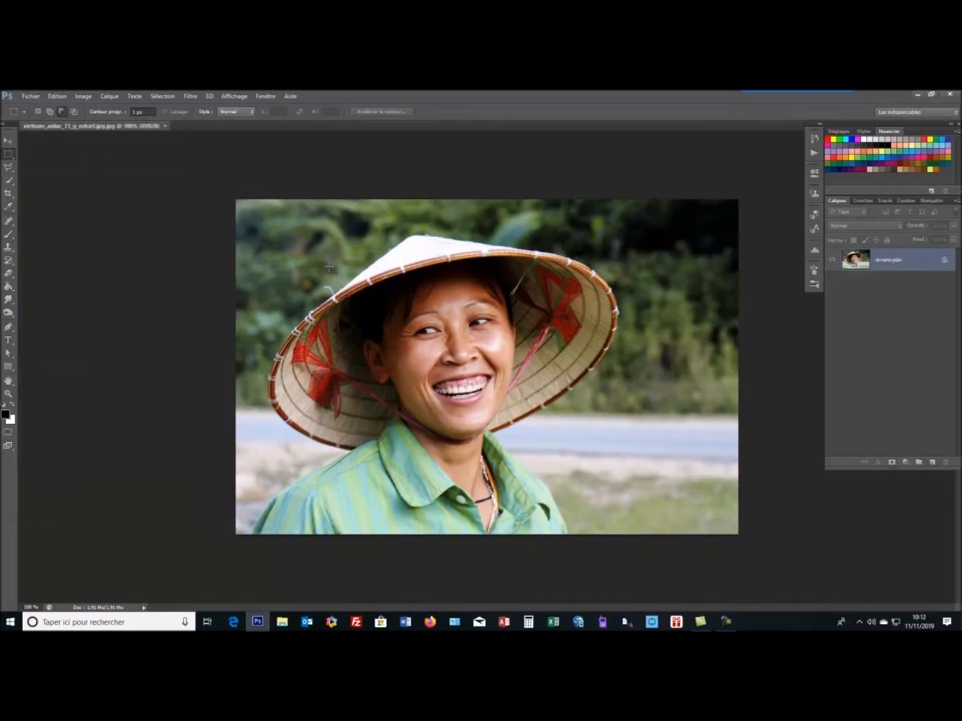
# Step: Select the whole portrait and subtract an inner rectangle of about 10.2 × 6.7 cm, leaving a thin border selection
pyautogui.moveTo(236, 200); pyautogui.dragTo(752, 533)
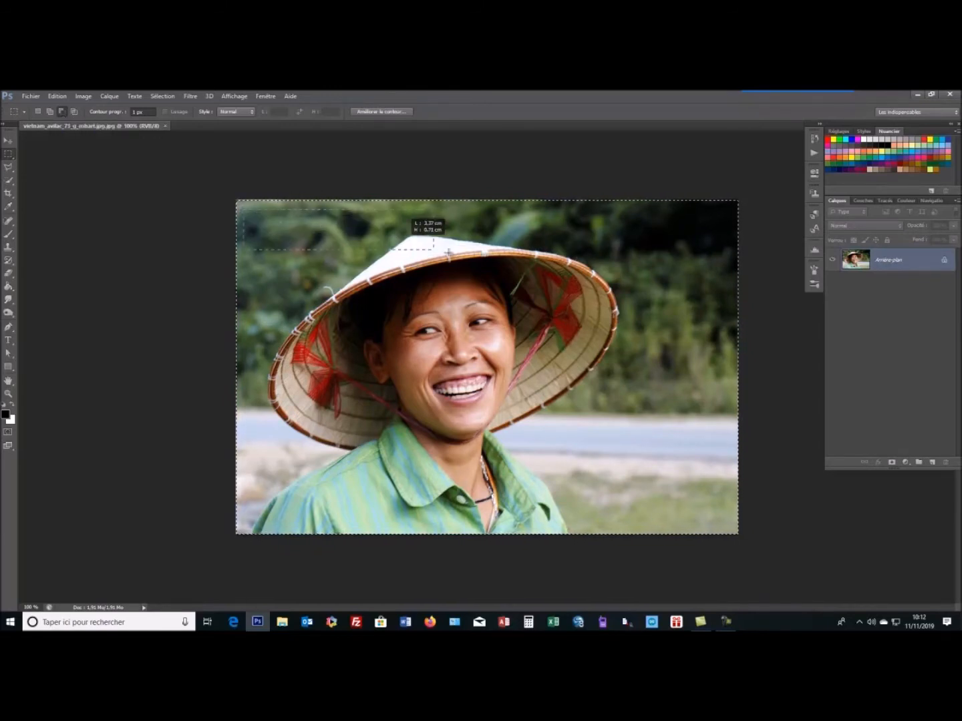
pyautogui.moveTo(698, 324); pyautogui.dragTo(716, 534)
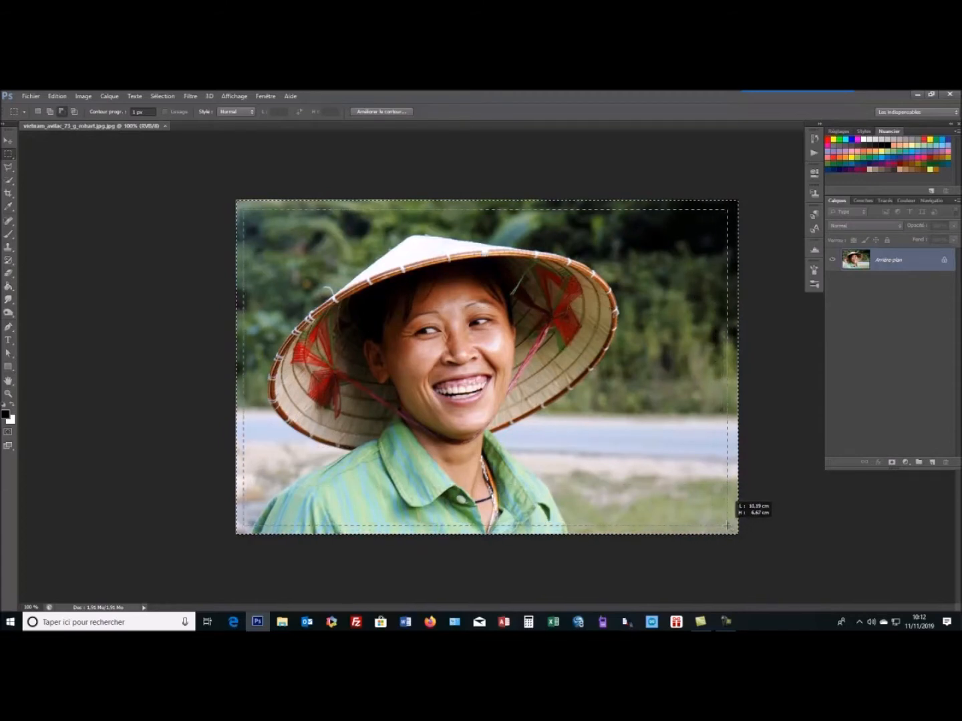
pyautogui.moveTo(729, 526); pyautogui.dragTo(728, 525)
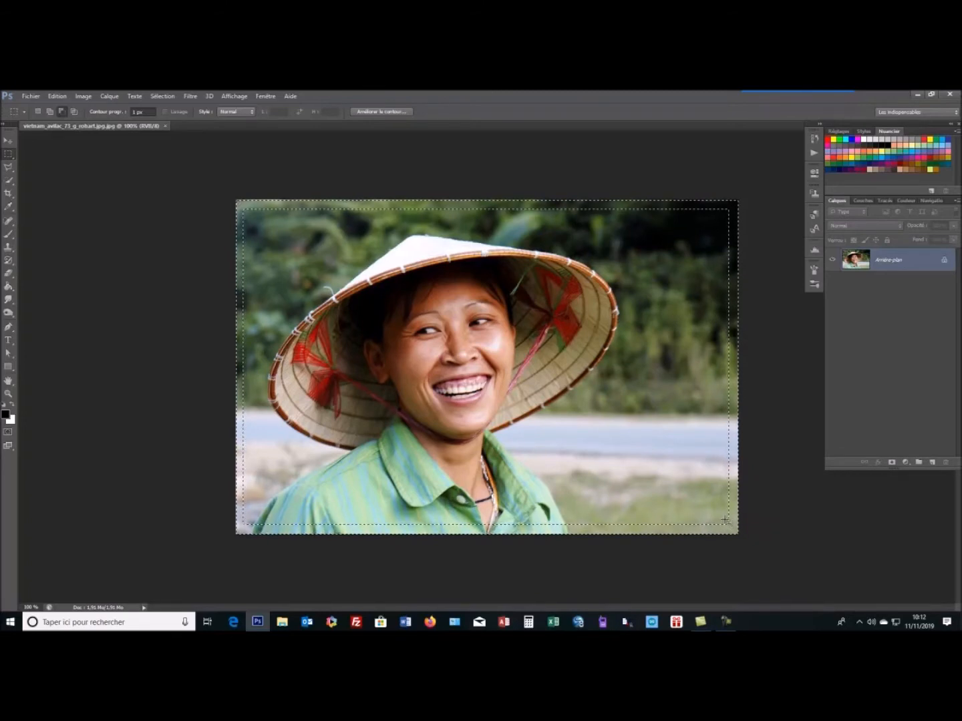
# Step: Fill the border with the dark wood parquet pattern at 100% opacity using the Fond en brique script, and clear the selection
pyautogui.click(59, 95)
pyautogui.moveTo(60, 95)
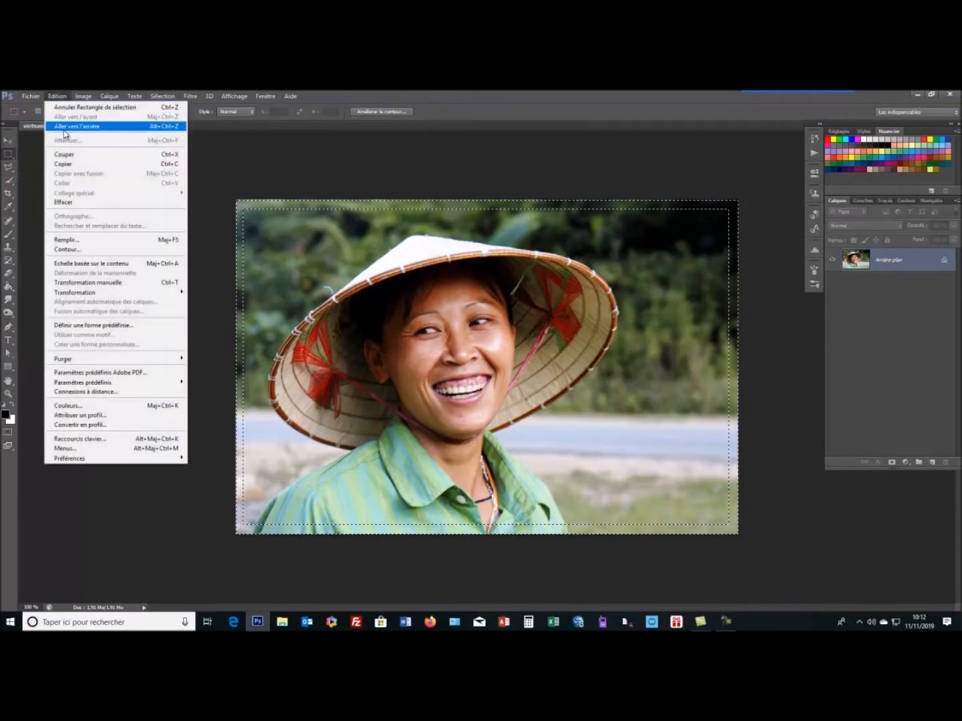
pyautogui.click(87, 241)
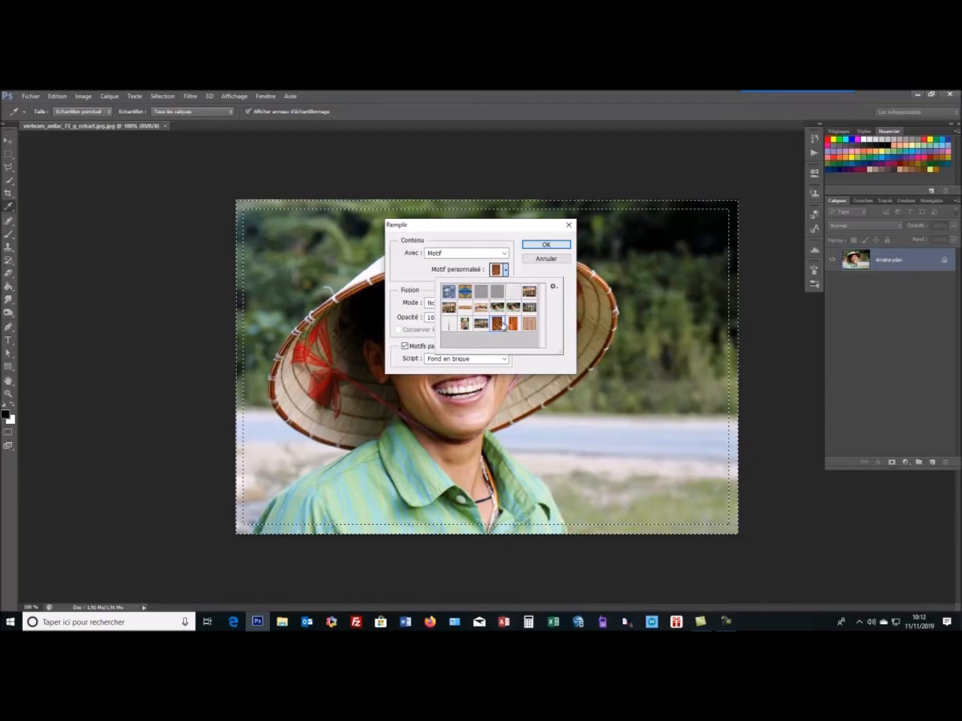
pyautogui.click(557, 247)
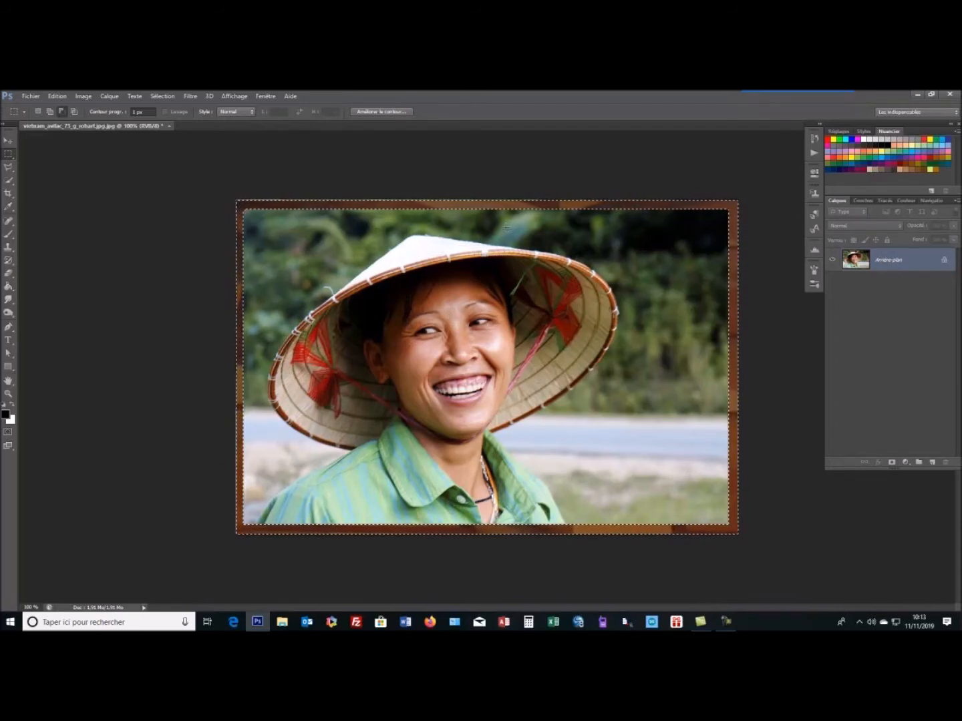
pyautogui.hotkey('ctrl', 'd')
# Step: Close the framed portrait without saving it and open zhuang-ethnic-minority-guilin.PNG
pyautogui.click(169, 127)
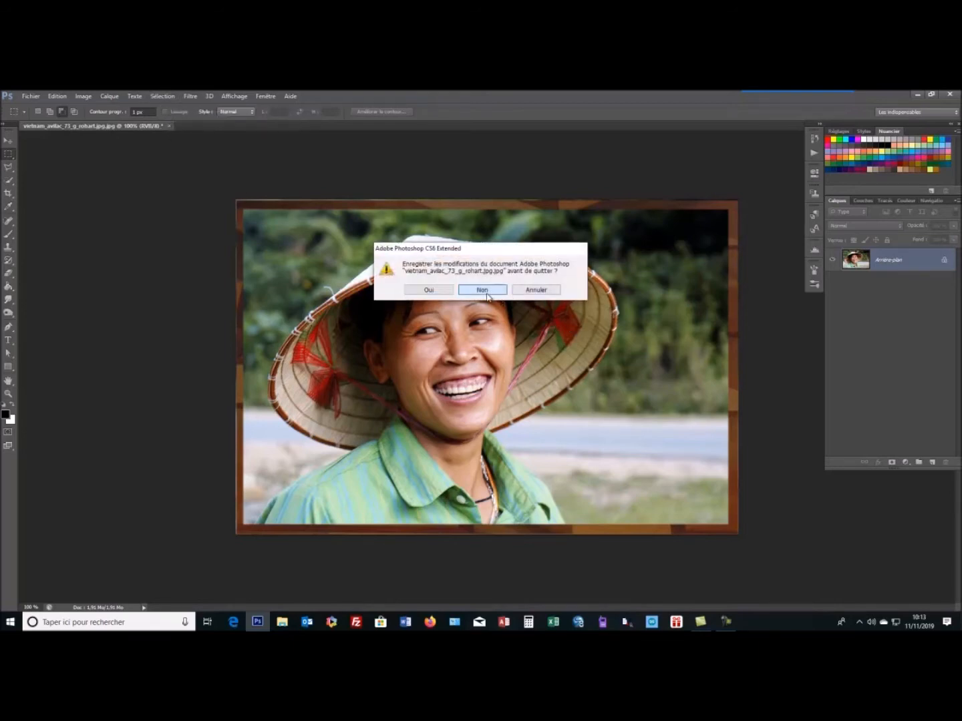
pyautogui.click(484, 290)
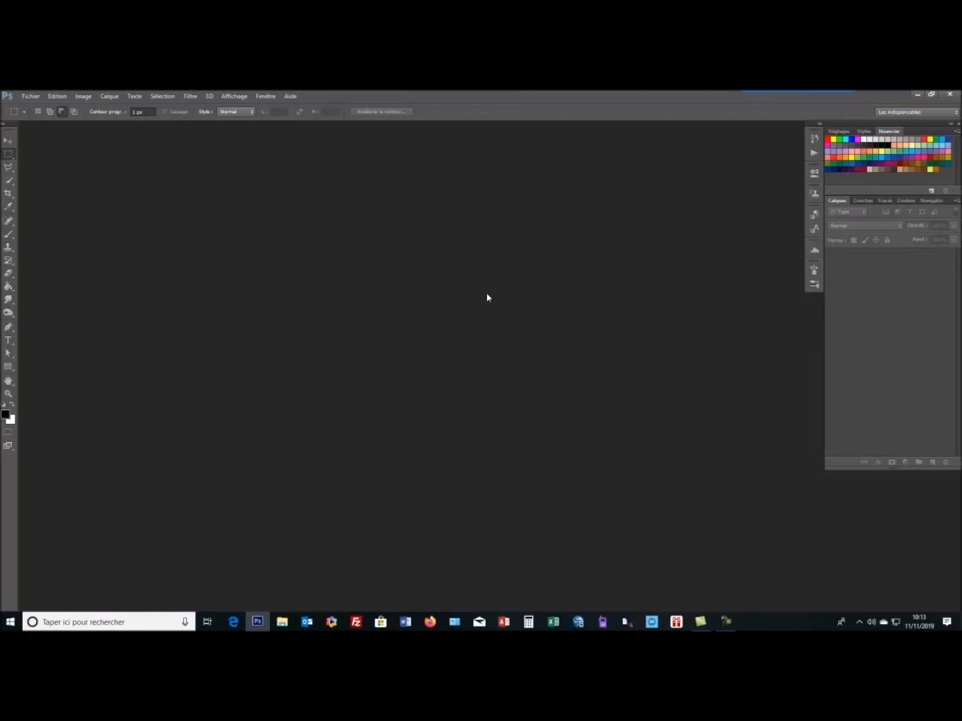
pyautogui.click(26, 98)
pyautogui.click(33, 117)
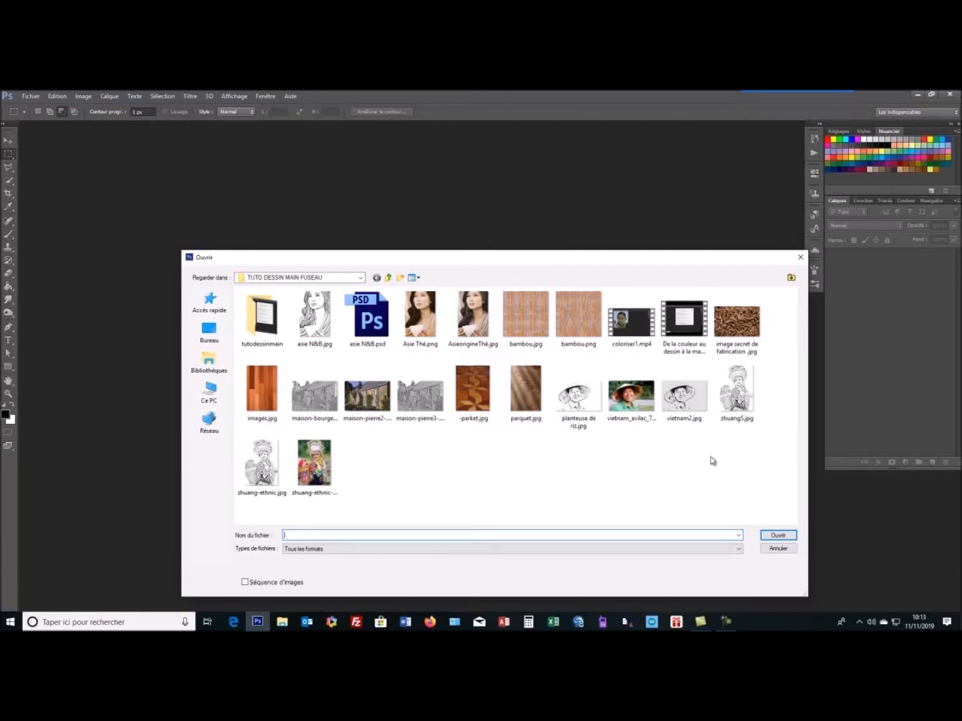
pyautogui.click(634, 406)
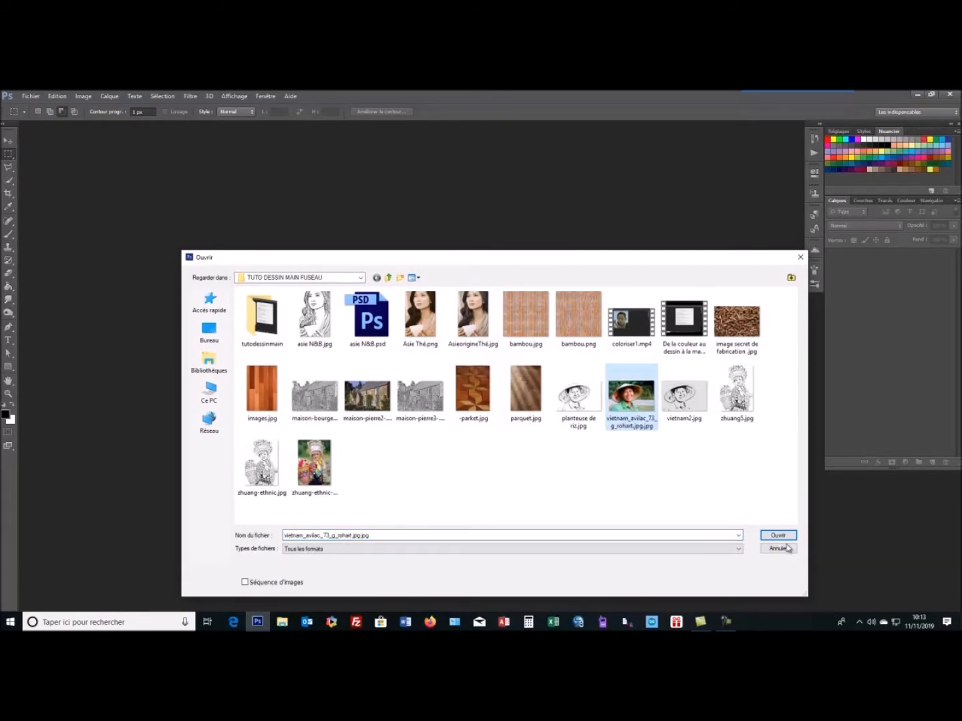
pyautogui.click(313, 466)
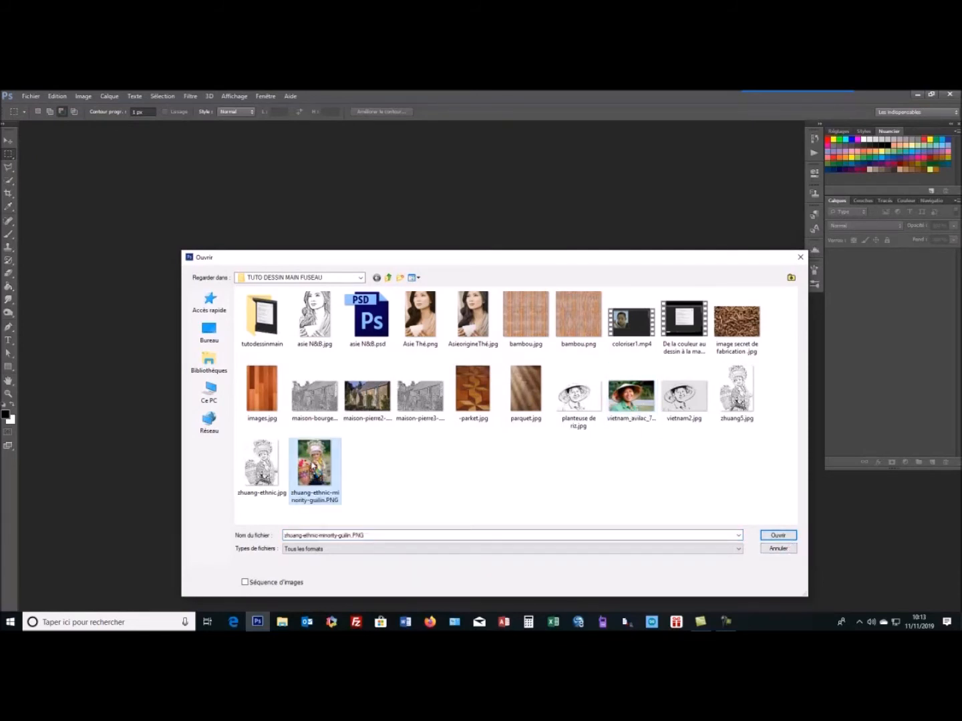
pyautogui.click(769, 535)
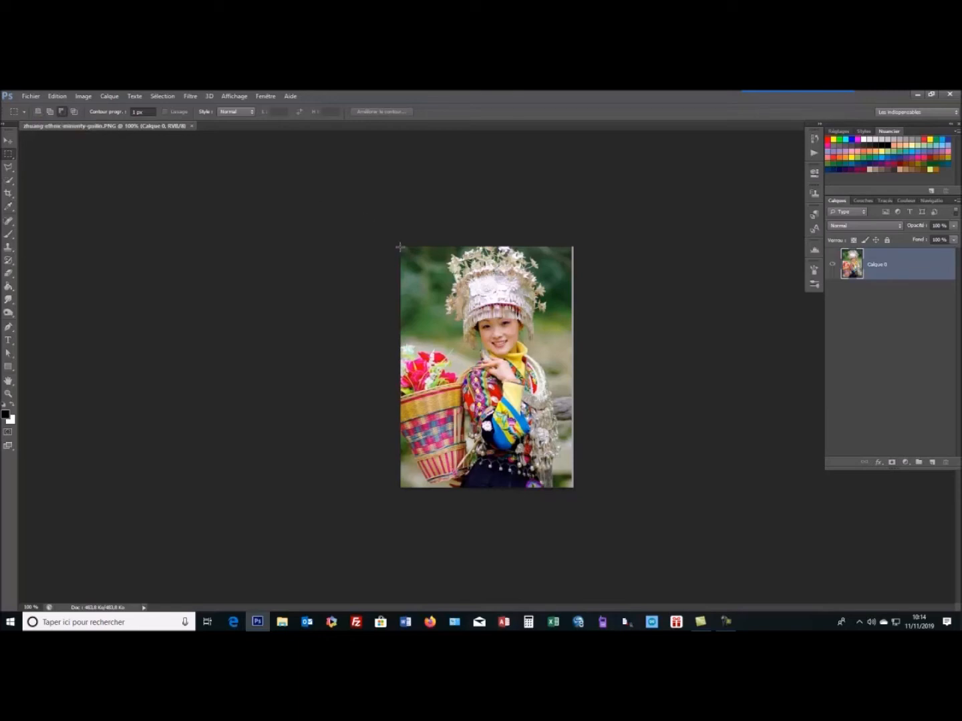
# Step: Select the whole image and turn the selection into a frame selection 10 pixels wide
pyautogui.moveTo(400, 246); pyautogui.dragTo(585, 490)
pyautogui.click(163, 98)
pyautogui.moveTo(177, 209)
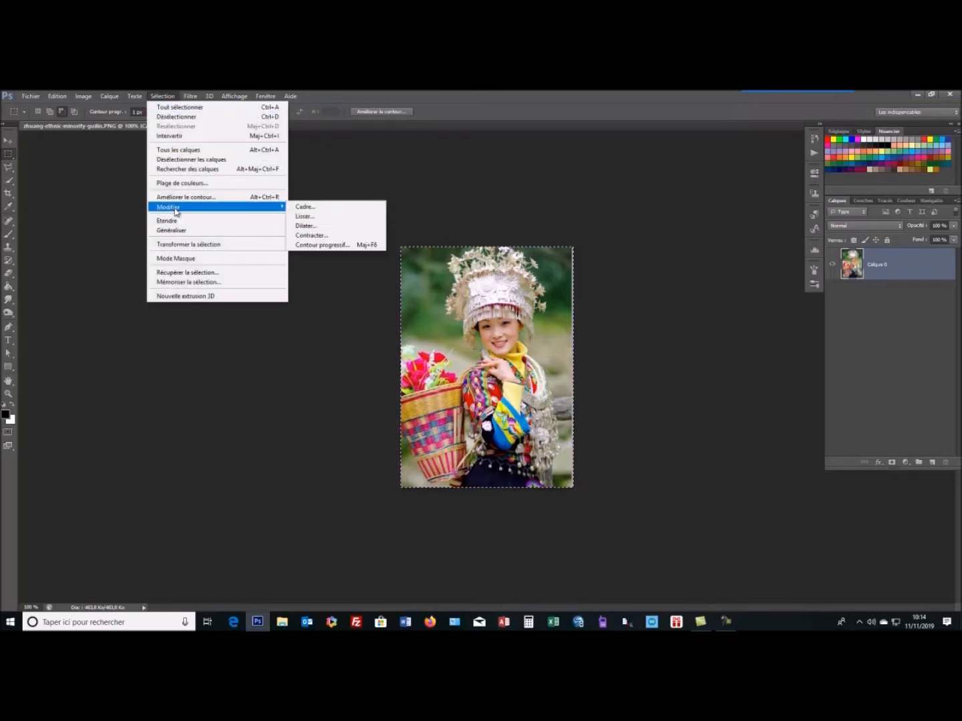
pyautogui.click(318, 208)
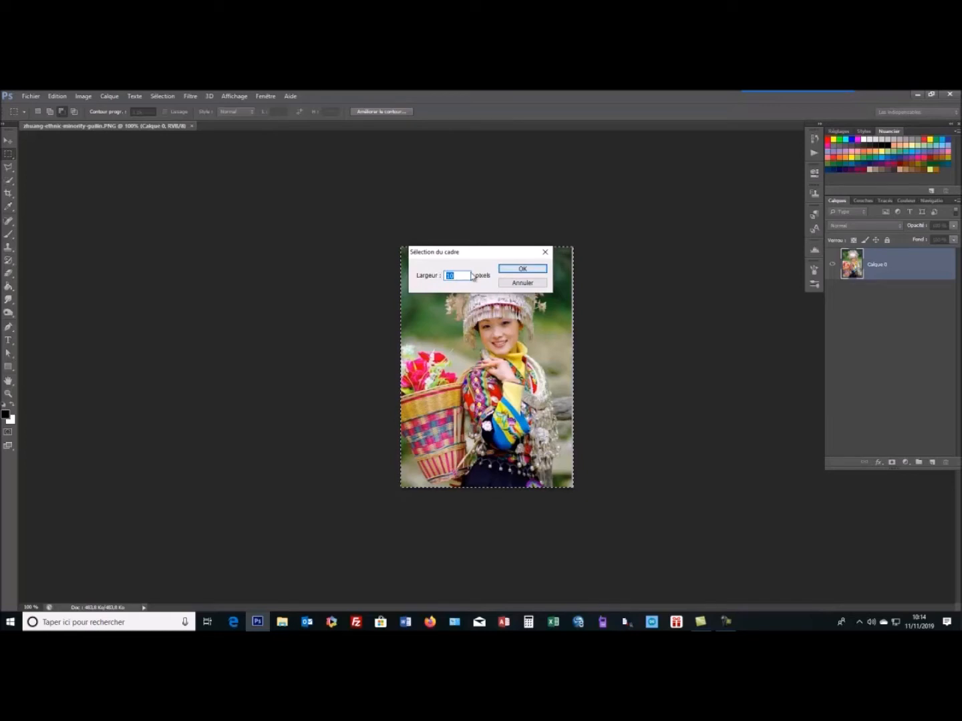
pyautogui.click(535, 271)
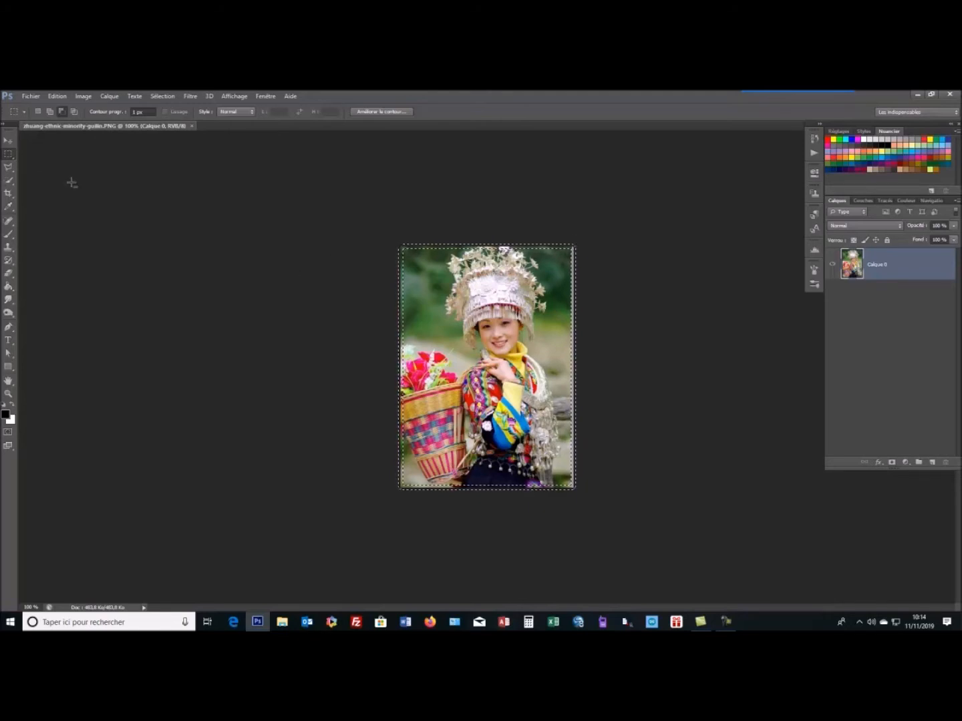
# Step: Fill the frame selection with the reddish wood pattern in Normal mode at 100% opacity, using the Fond en brique script
pyautogui.click(57, 97)
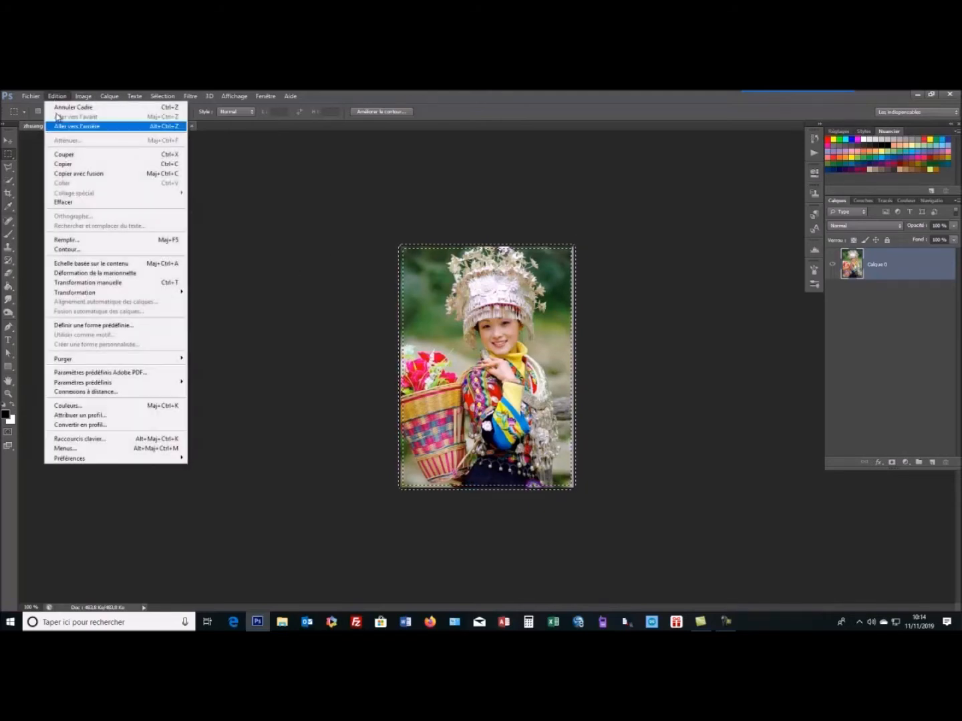
pyautogui.click(74, 240)
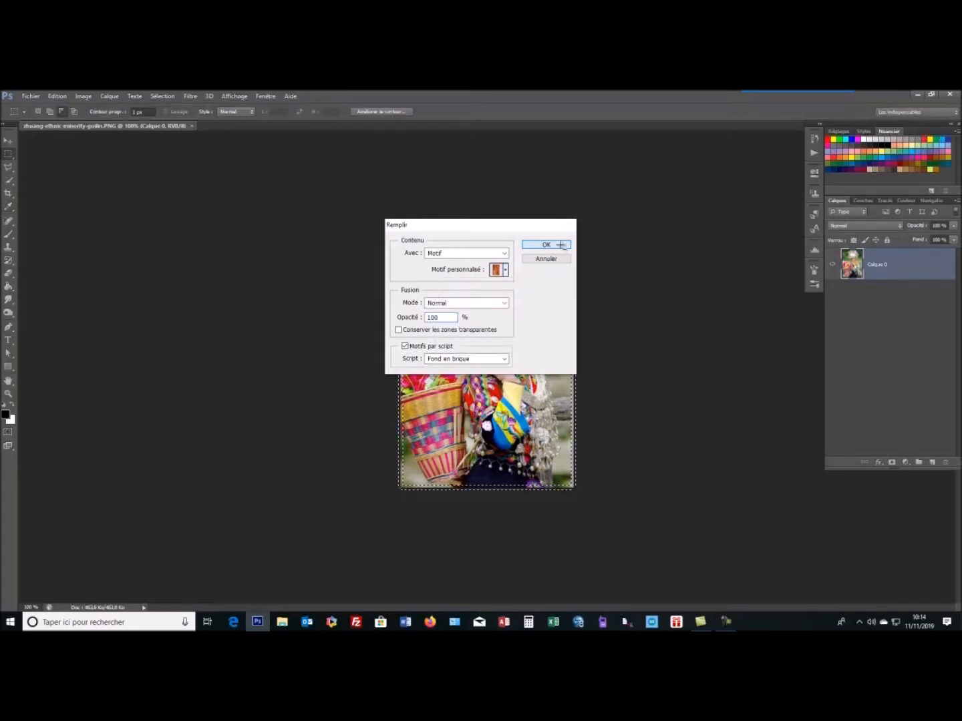
pyautogui.click(560, 244)
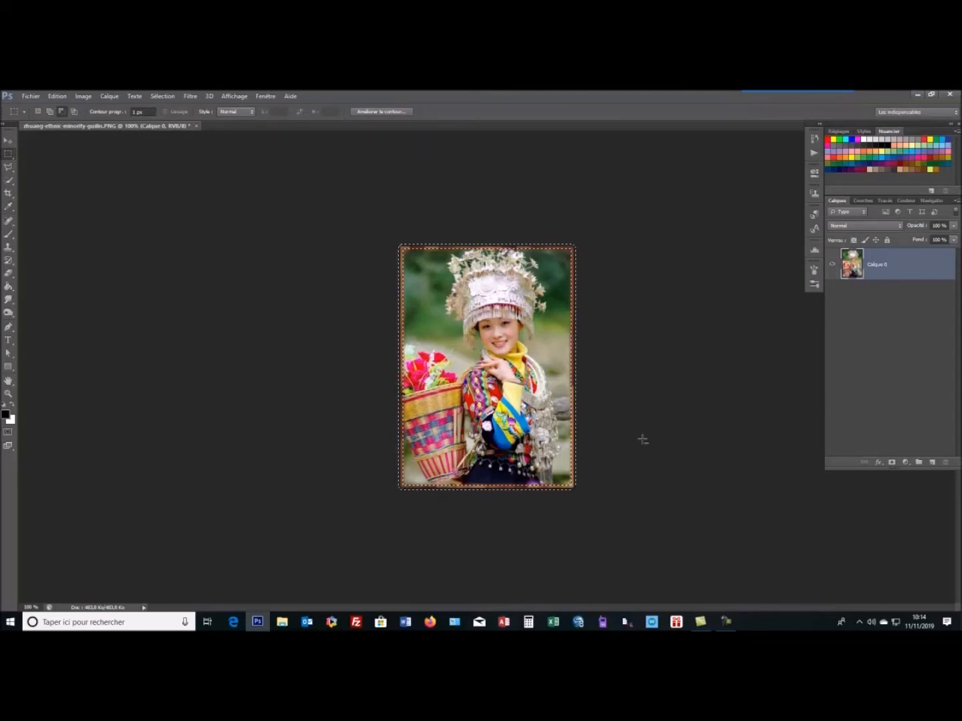
# Step: Add a Biseautage & estampage layer style to the portrait with depth 235%, size 16 px and softness 5 px
pyautogui.doubleClick(901, 269)
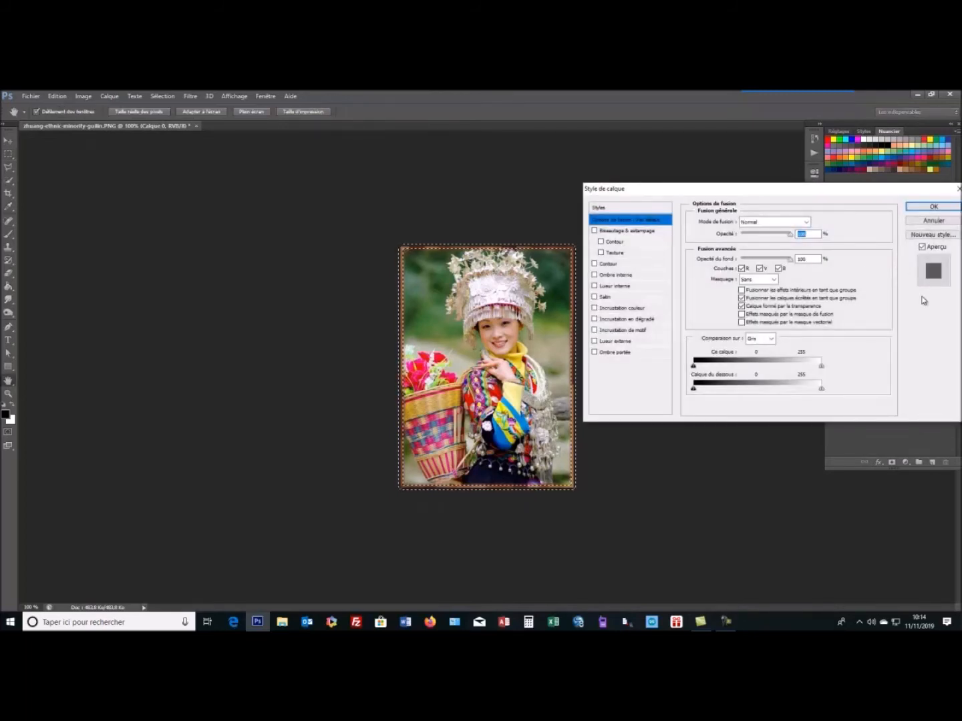
pyautogui.moveTo(816, 189)
pyautogui.mouseDown()
pyautogui.moveTo(794, 250)
pyautogui.moveTo(779, 405)
pyautogui.moveTo(770, 388)
pyautogui.moveTo(826, 177)
pyautogui.mouseUp()
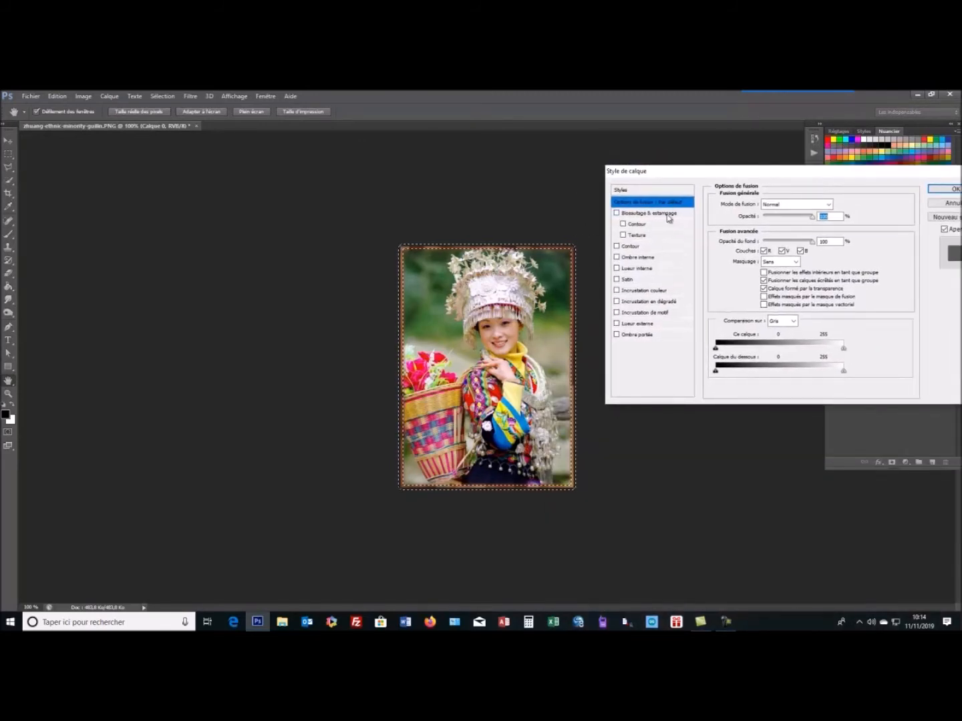
pyautogui.click(617, 214)
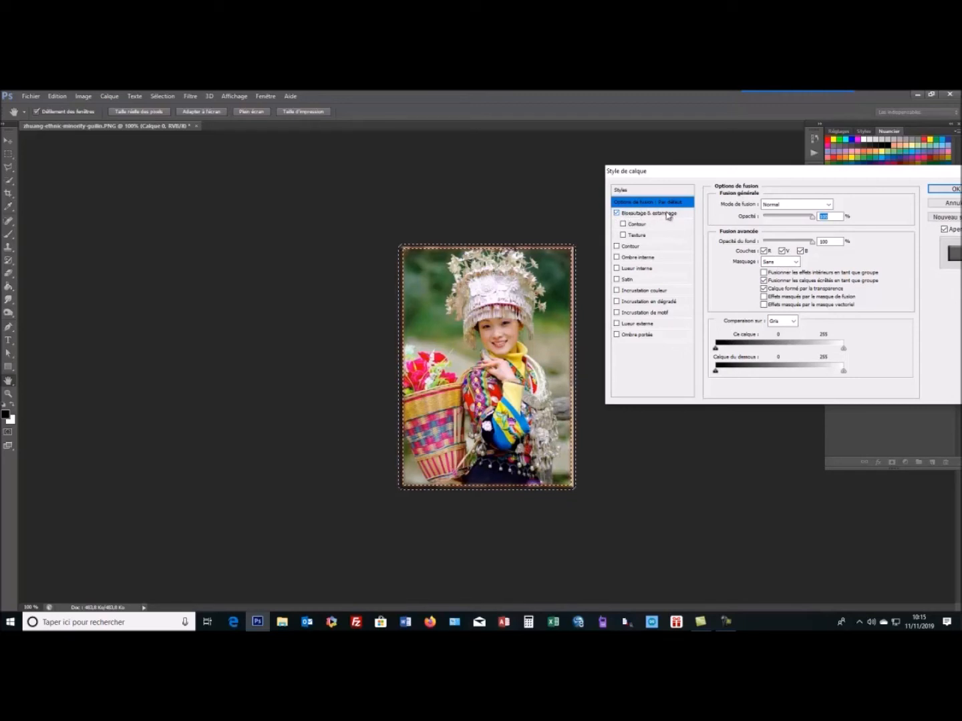
pyautogui.click(665, 215)
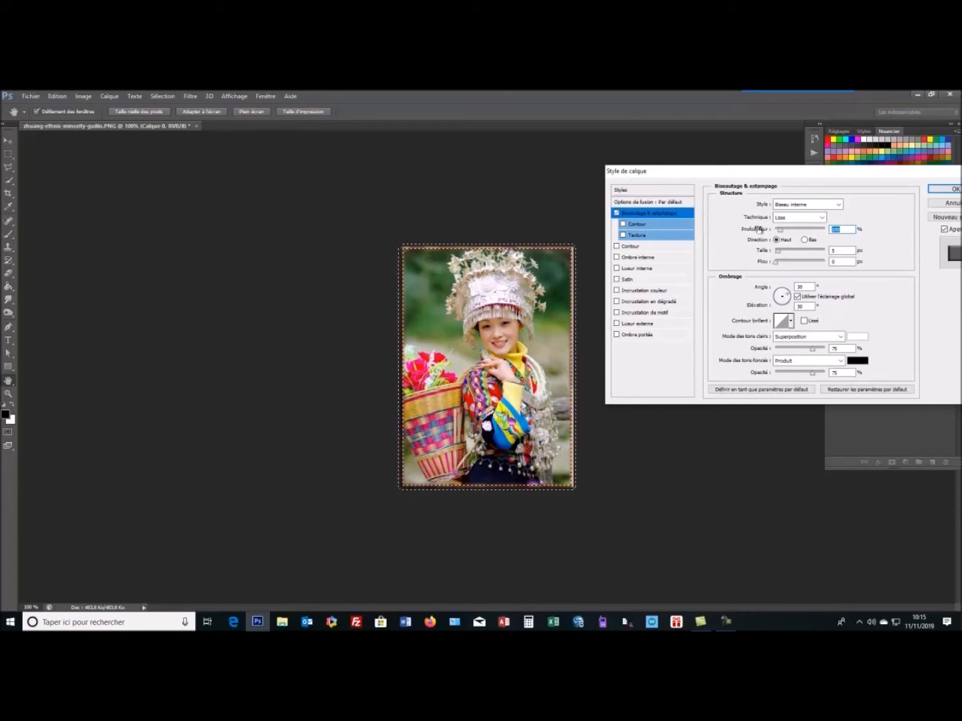
pyautogui.moveTo(782, 230); pyautogui.dragTo(783, 251)
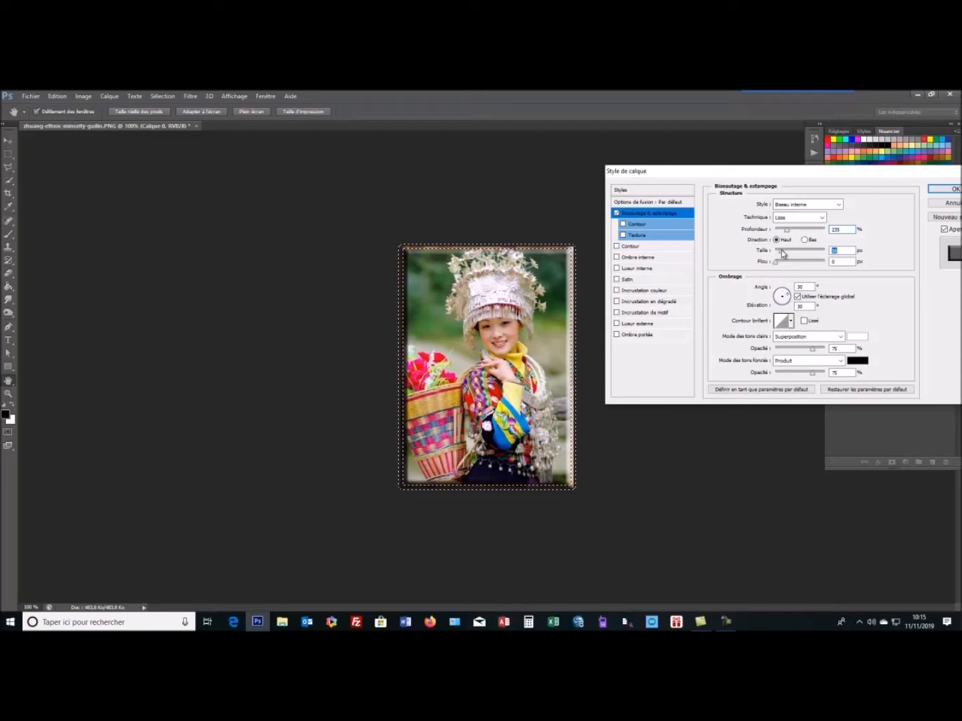
pyautogui.moveTo(781, 250); pyautogui.dragTo(782, 252)
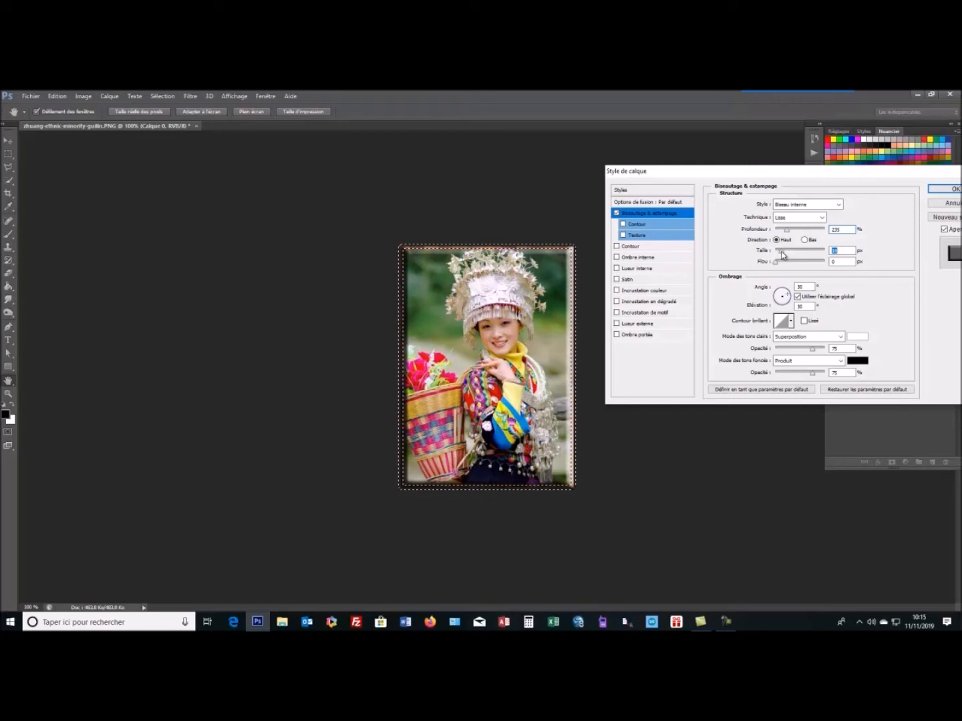
pyautogui.click(777, 263)
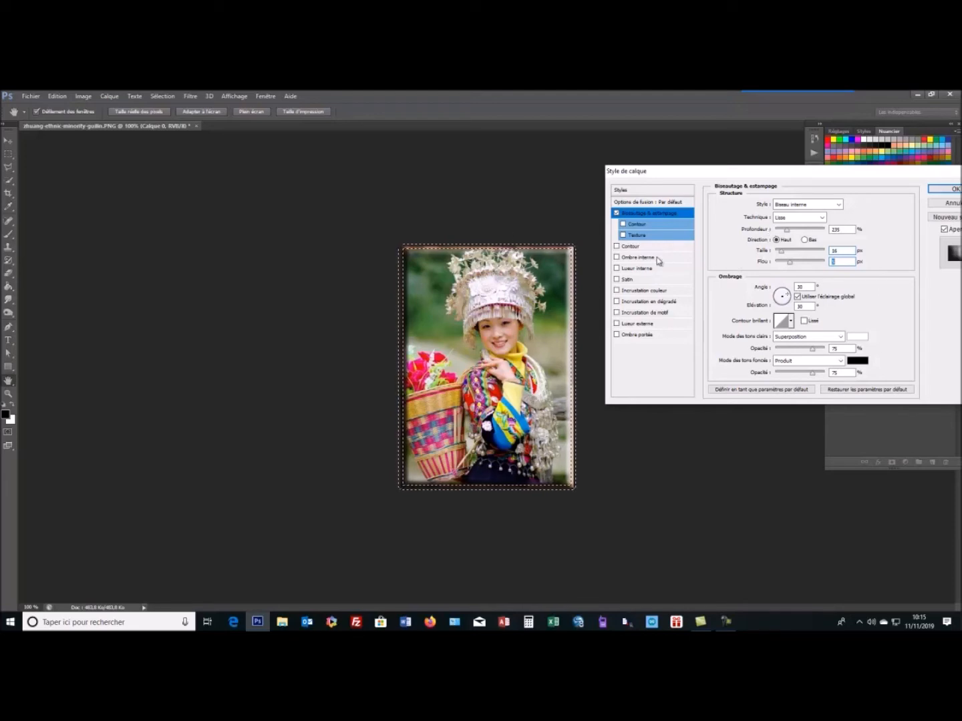
# Step: Enable the Contour and Ombre portée effects plus the bevel's Contour option, apply the layer style, and clear the selection
pyautogui.click(617, 246)
pyautogui.click(617, 291)
pyautogui.click(616, 336)
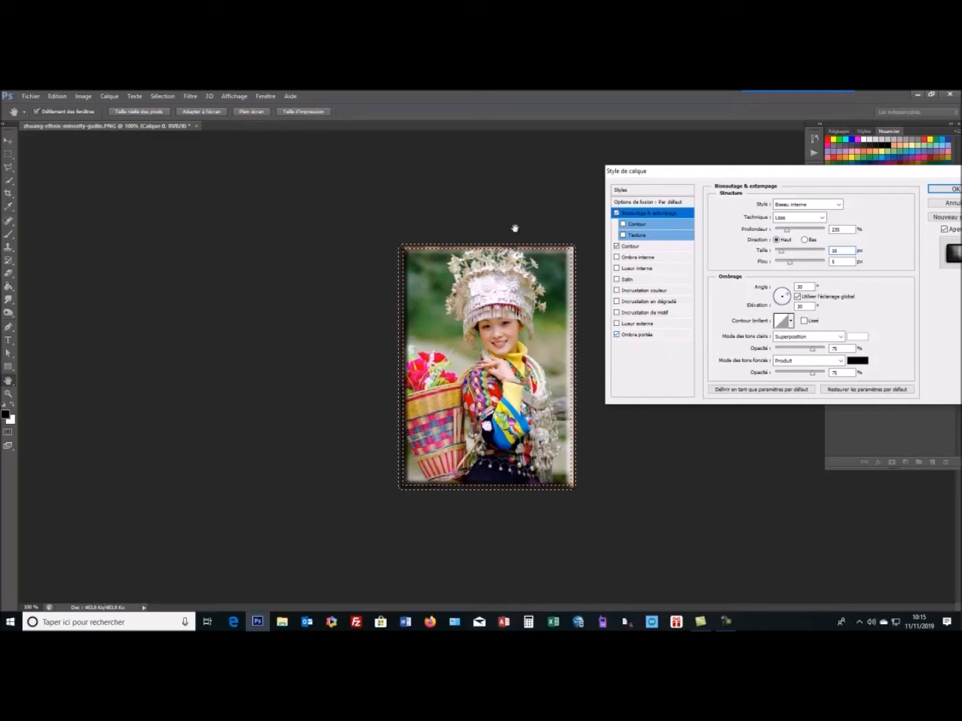
pyautogui.click(623, 225)
pyautogui.click(624, 225)
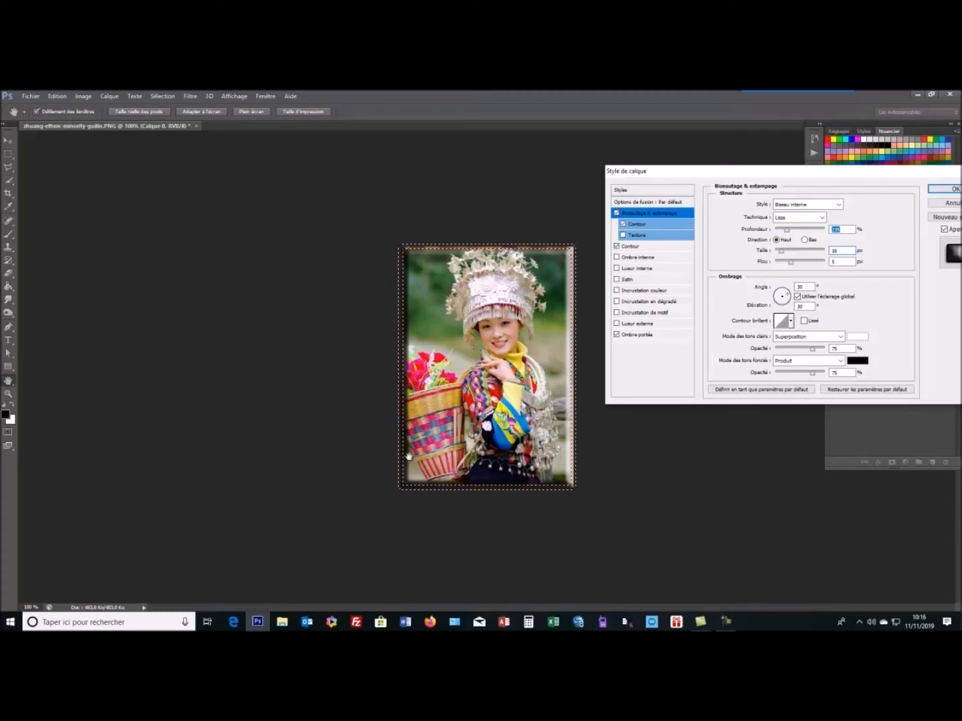
pyautogui.click(949, 189)
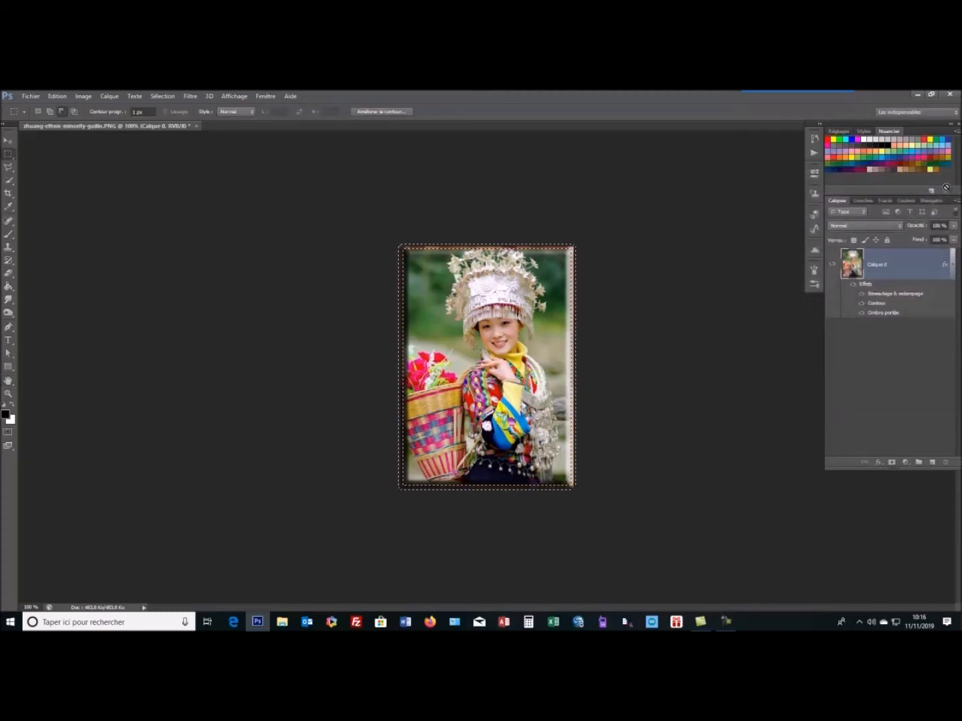
pyautogui.click(589, 189)
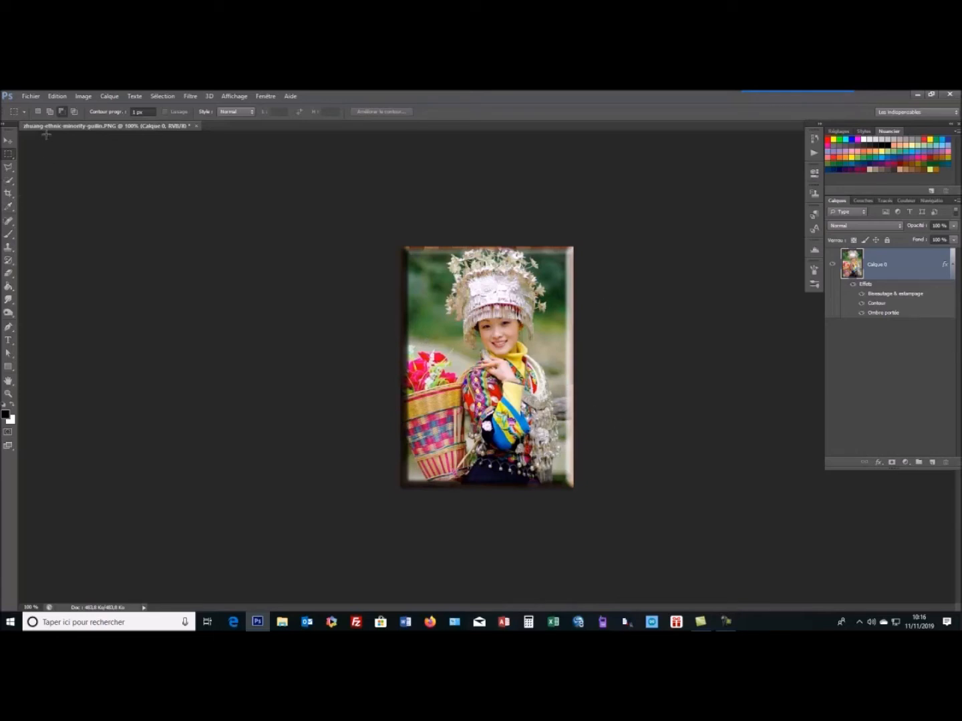
# Step: Detach the framed portrait into a floating window and close it without saving
pyautogui.moveTo(47, 127); pyautogui.dragTo(378, 191)
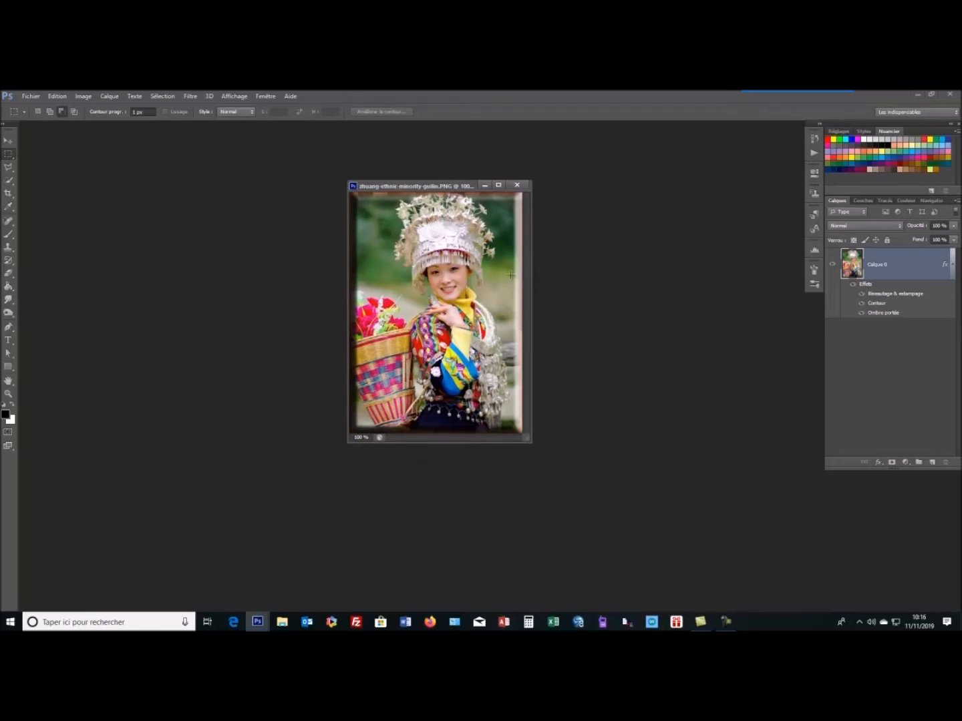
pyautogui.click(519, 189)
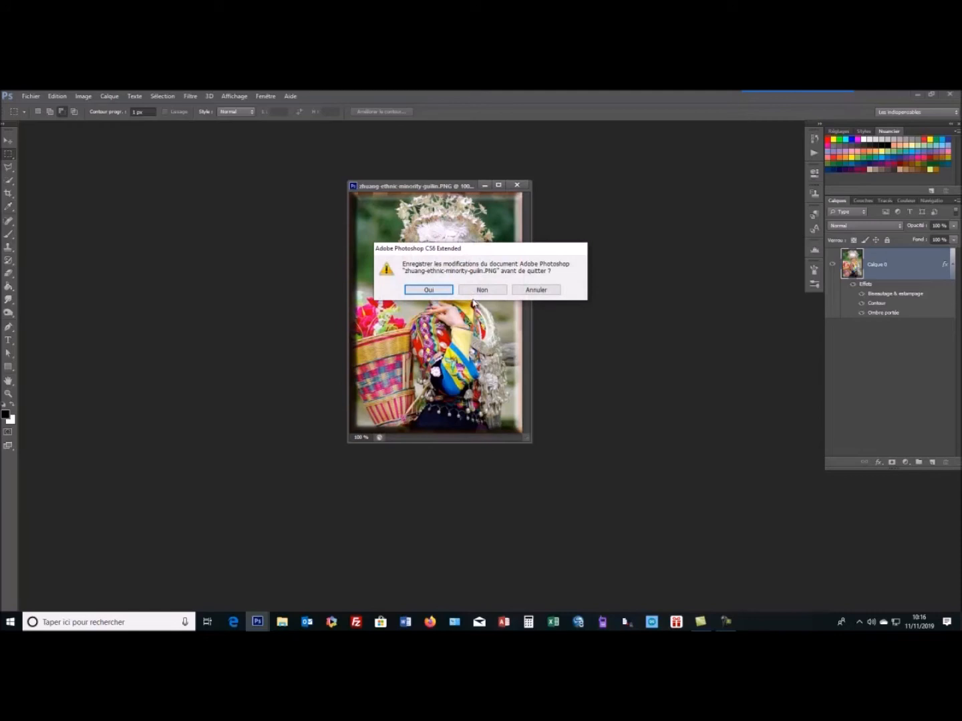
pyautogui.click(482, 290)
# Step: Open maison-pierre2-.jpg, accepting the Camera Raw settings as they are
pyautogui.click(39, 97)
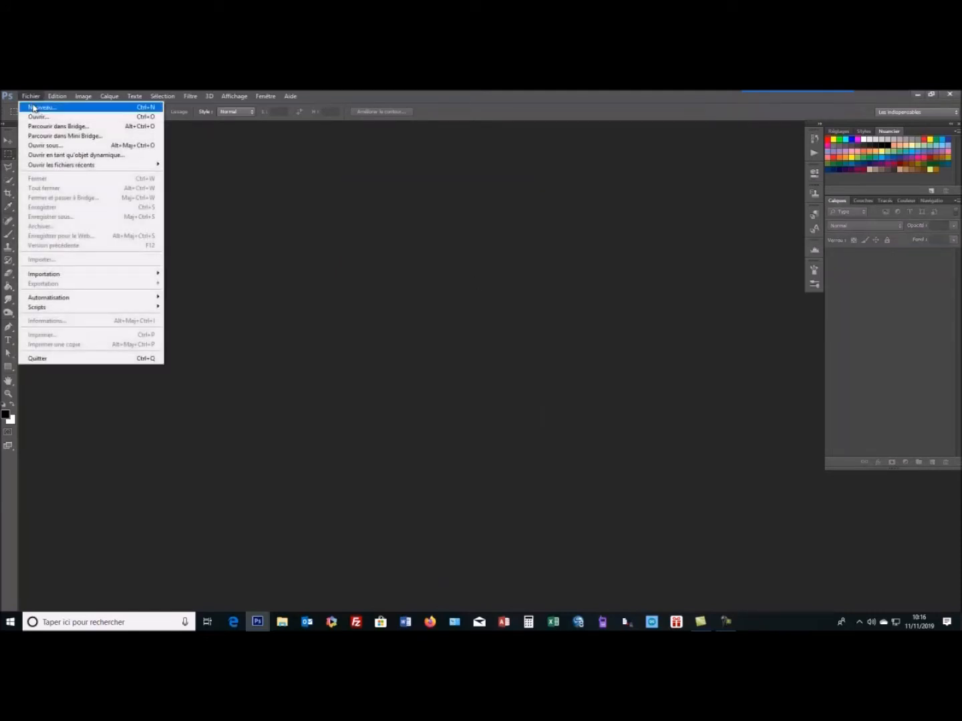
pyautogui.click(40, 118)
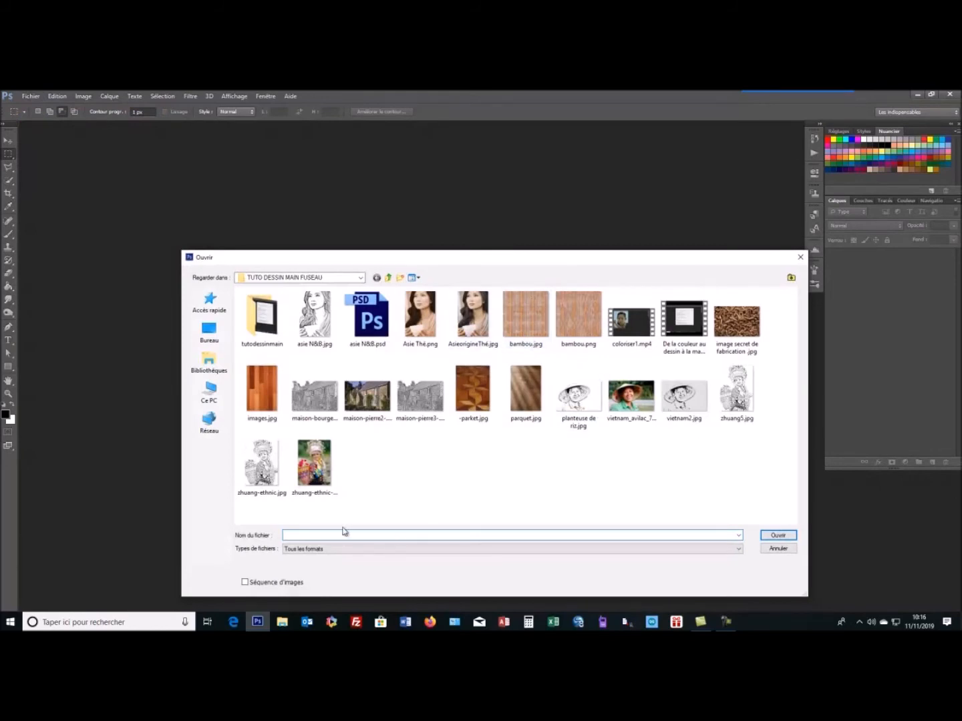
pyautogui.click(382, 406)
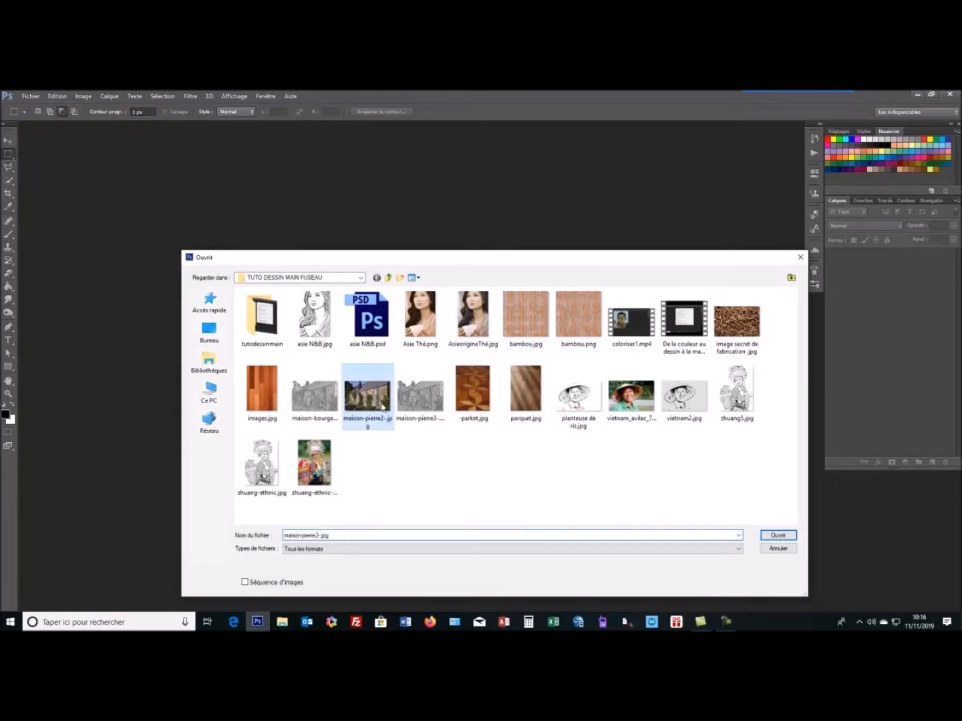
pyautogui.click(782, 535)
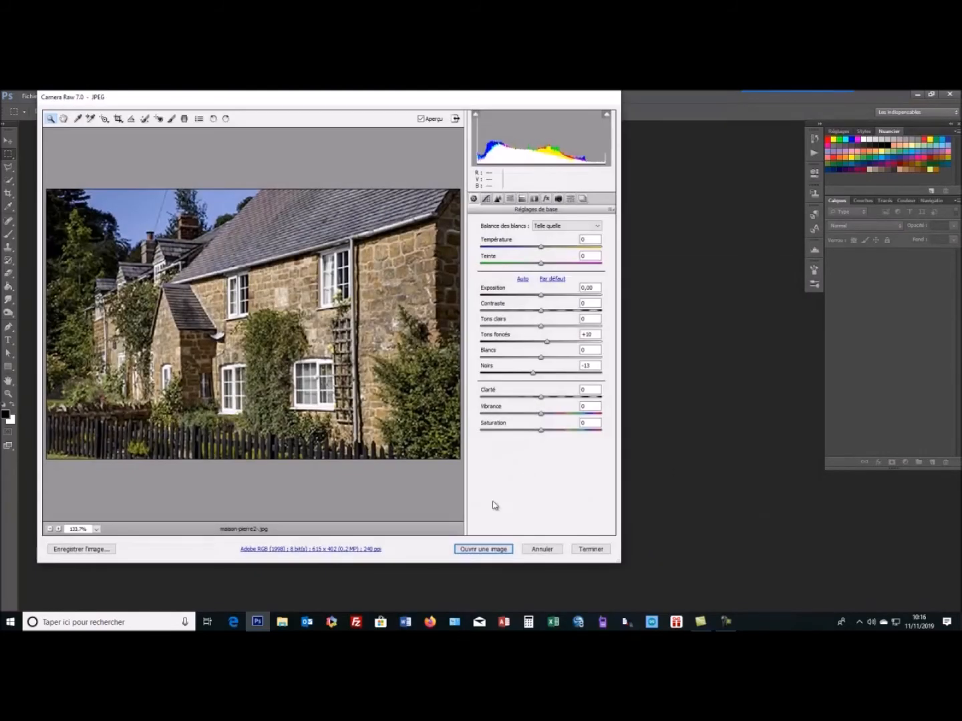
pyautogui.click(486, 549)
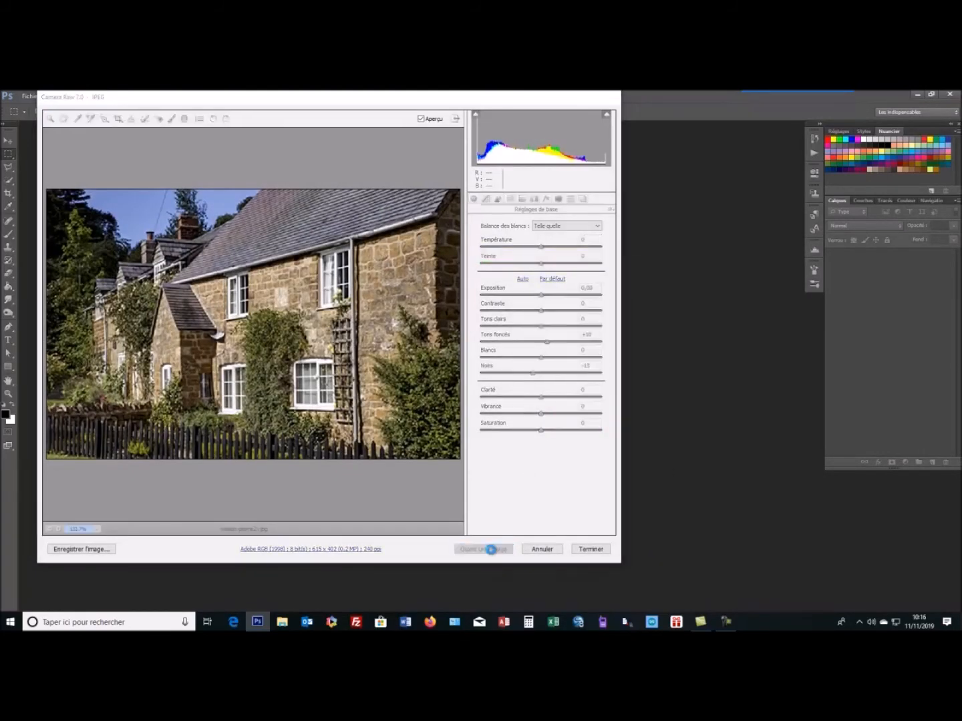
pyautogui.click(519, 346)
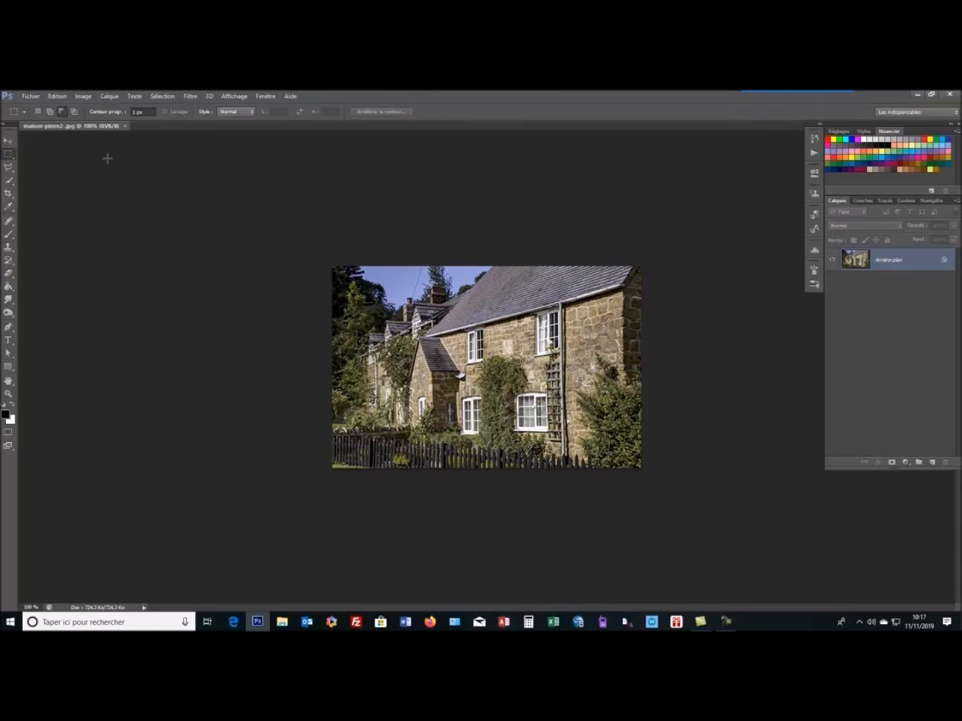
# Step: Select the whole house photo with the rectangular marquee and apply the Dilater selection command
pyautogui.moveTo(329, 265); pyautogui.dragTo(640, 472)
pyautogui.click(163, 98)
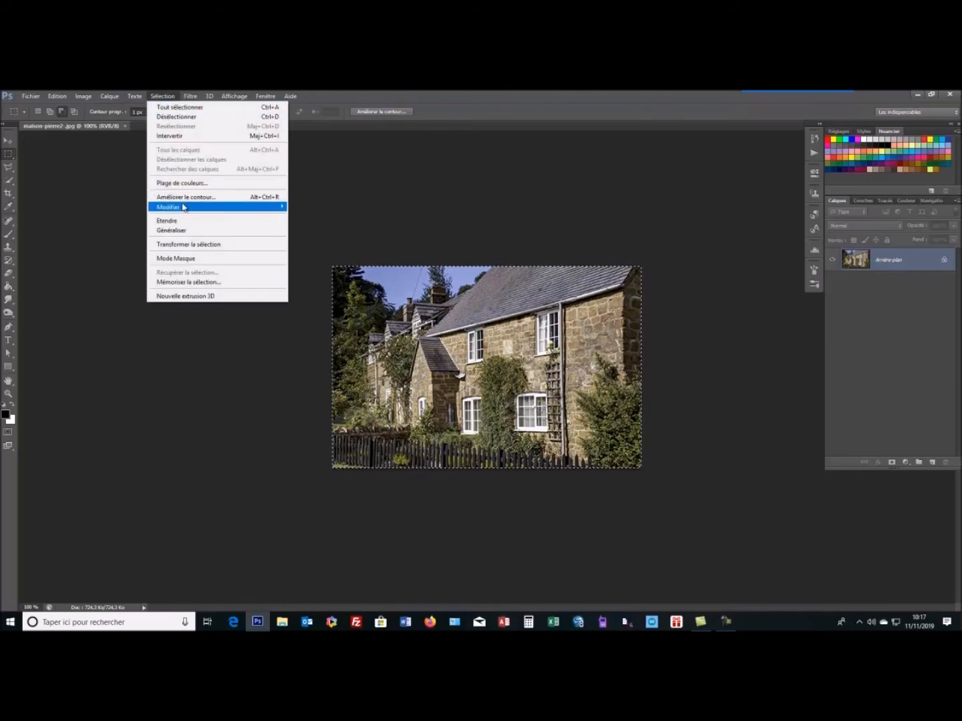
pyautogui.moveTo(187, 210)
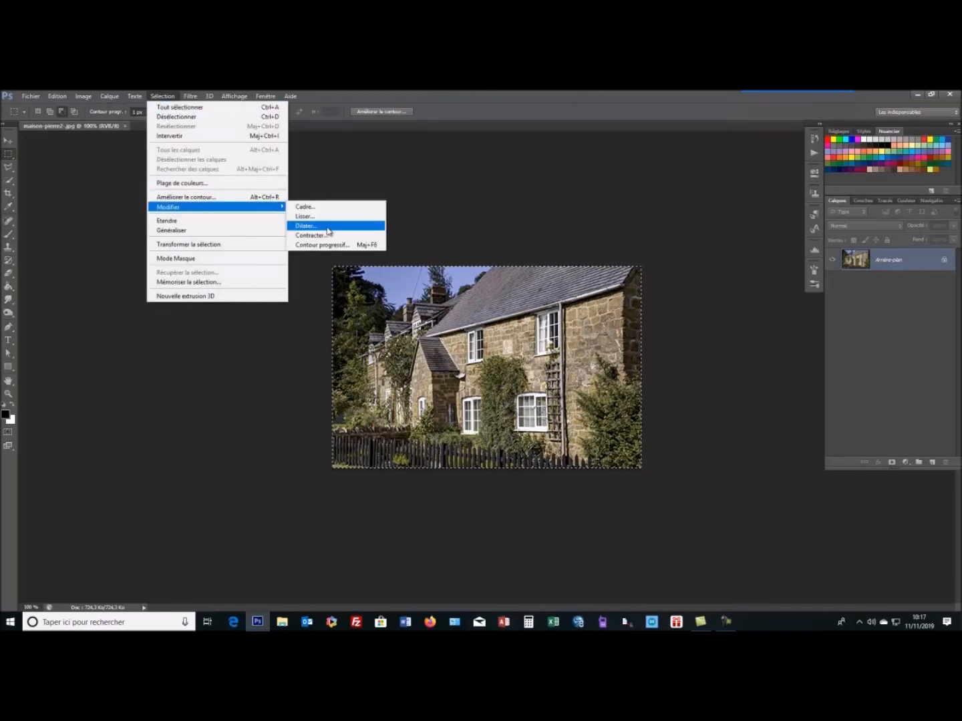
pyautogui.click(326, 228)
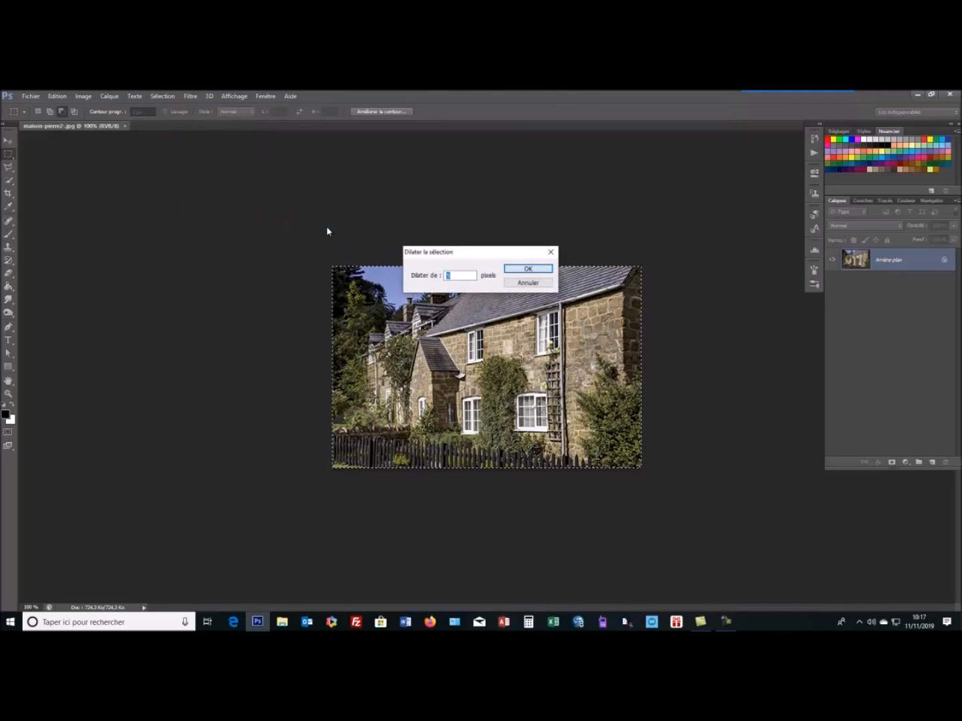
pyautogui.click(545, 269)
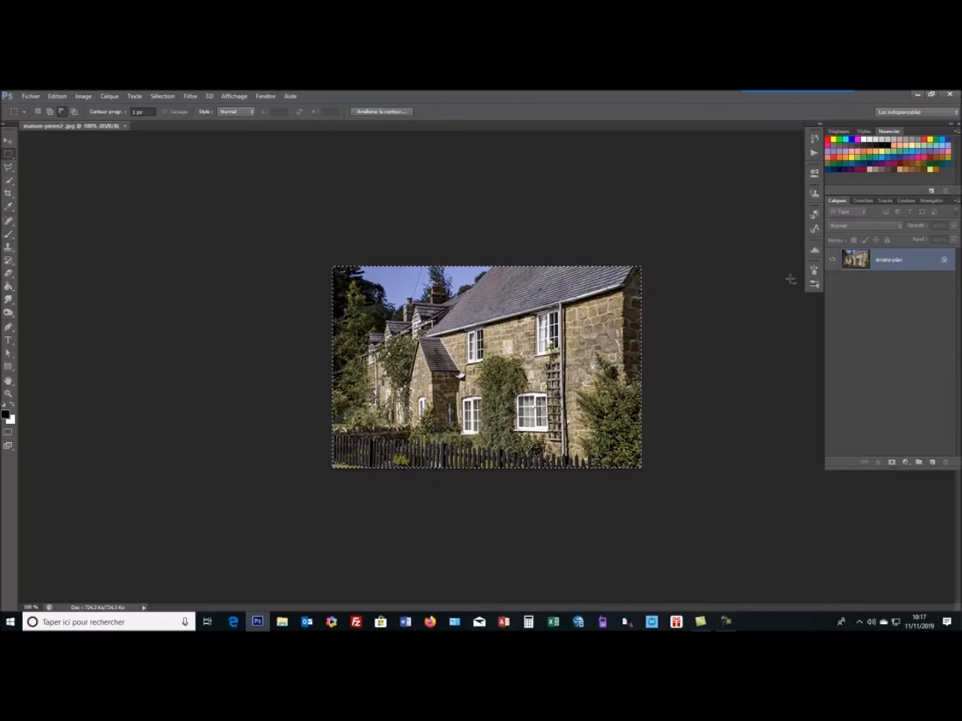
# Step: Convert the background into a regular layer and subtract an inner rectangle from the selection, leaving a thin border around the house photo
pyautogui.doubleClick(881, 265)
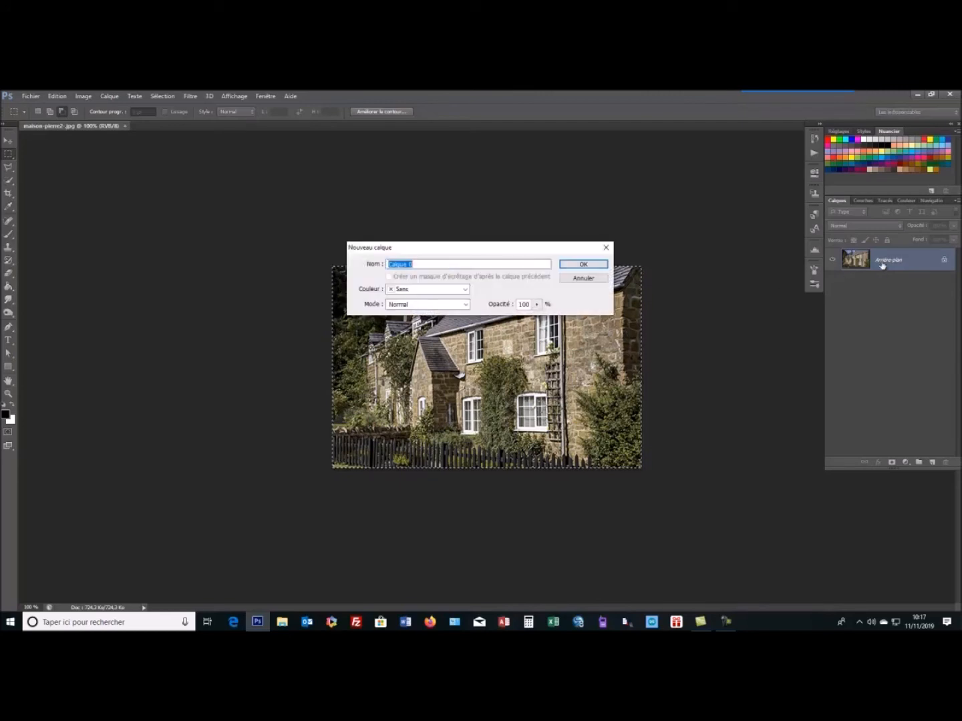
pyautogui.click(584, 265)
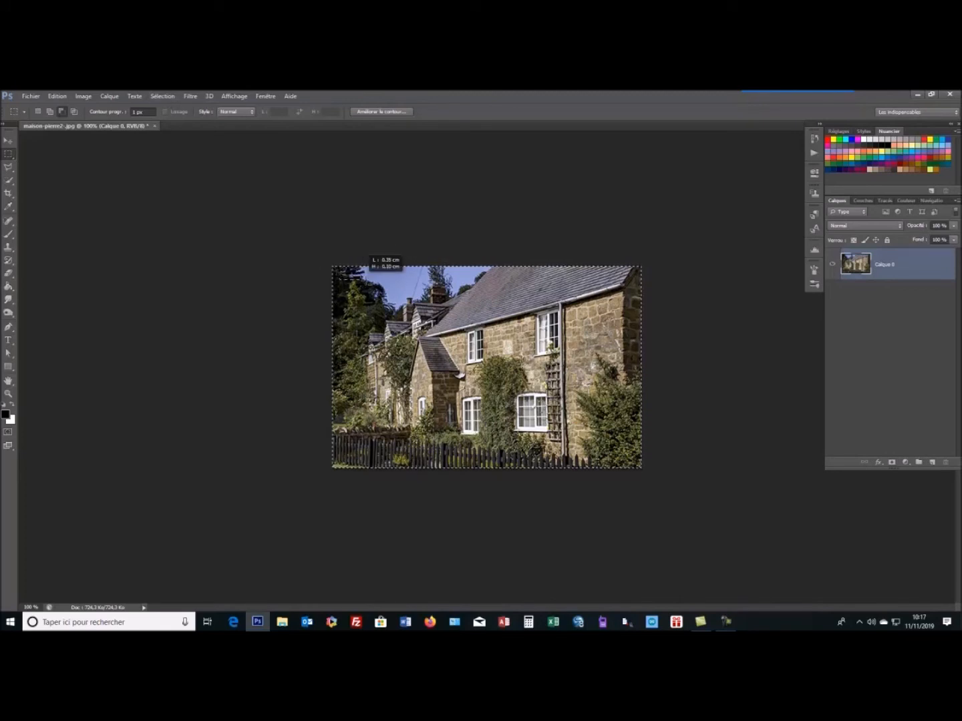
pyautogui.moveTo(599, 309); pyautogui.dragTo(639, 430)
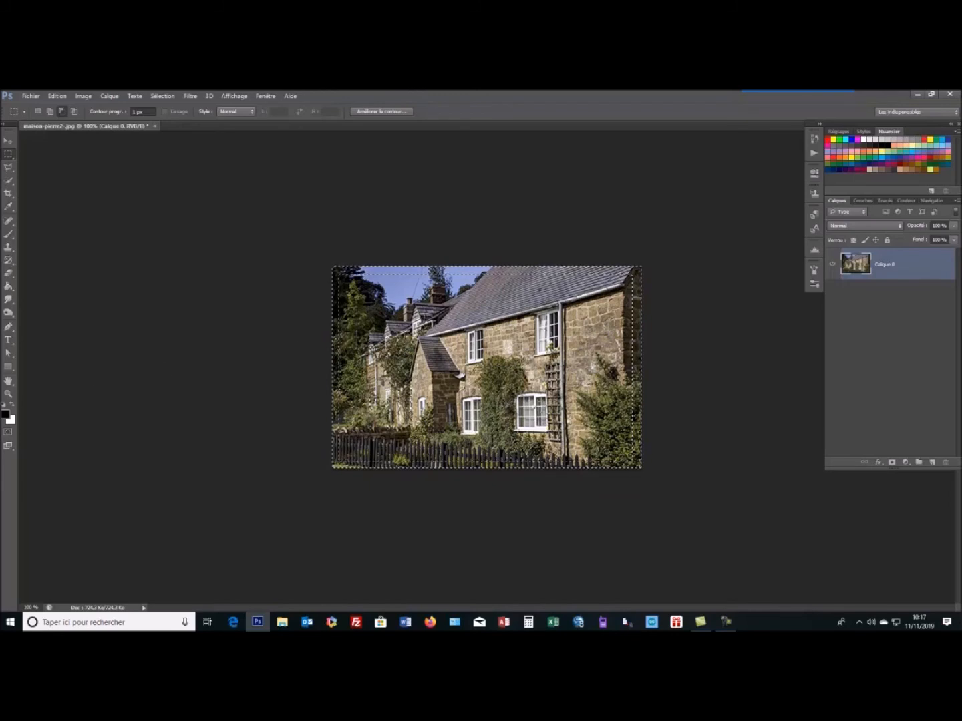
# Step: Add a new empty layer above the house photo and make it the active layer
pyautogui.click(932, 463)
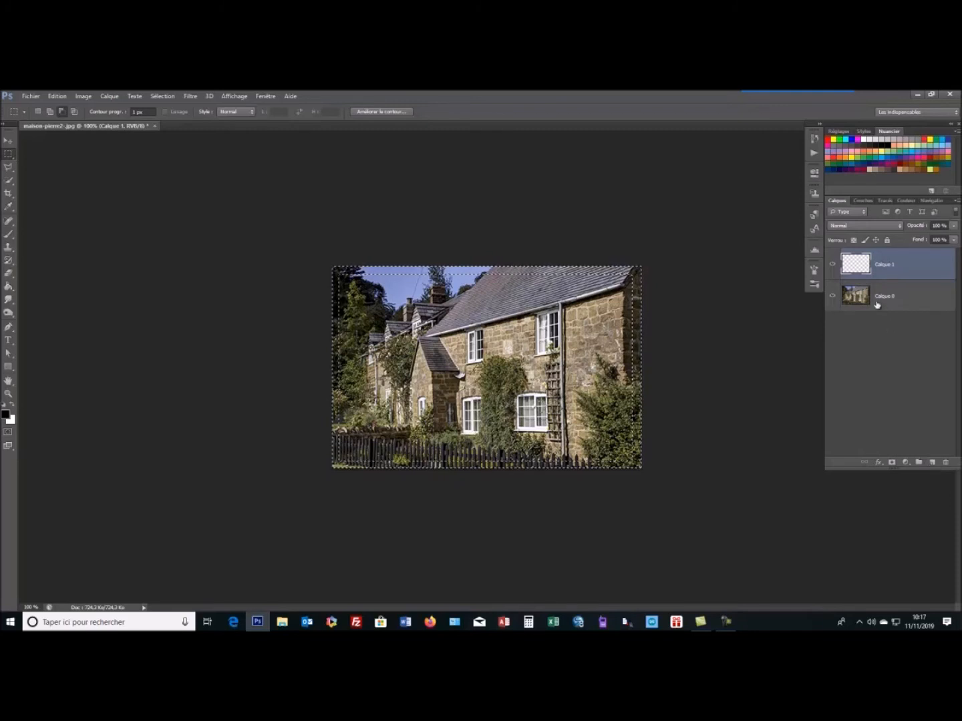
pyautogui.click(876, 304)
pyautogui.click(860, 264)
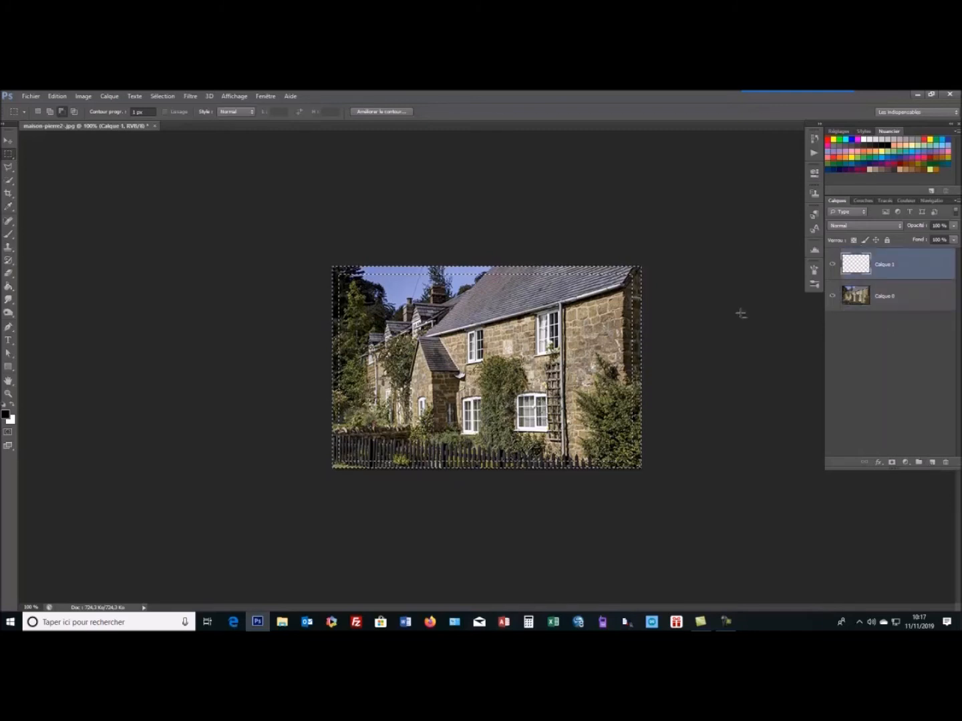
# Step: Choose the Paint Bucket tool and set the foreground colour to orange f89e11
pyautogui.click(9, 288)
pyautogui.click(8, 289)
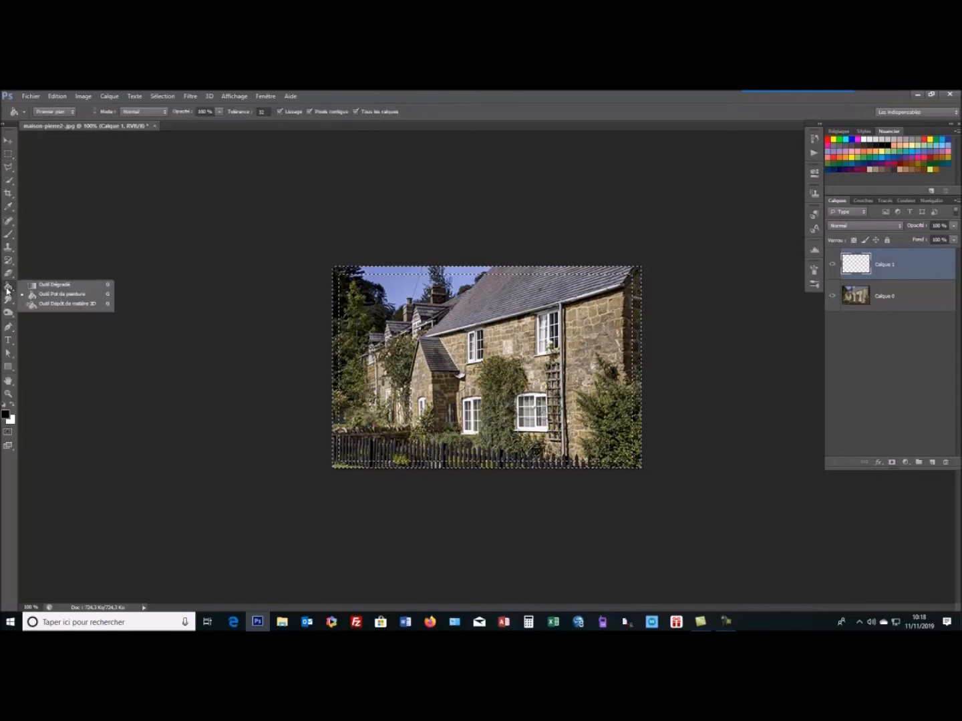
pyautogui.click(63, 295)
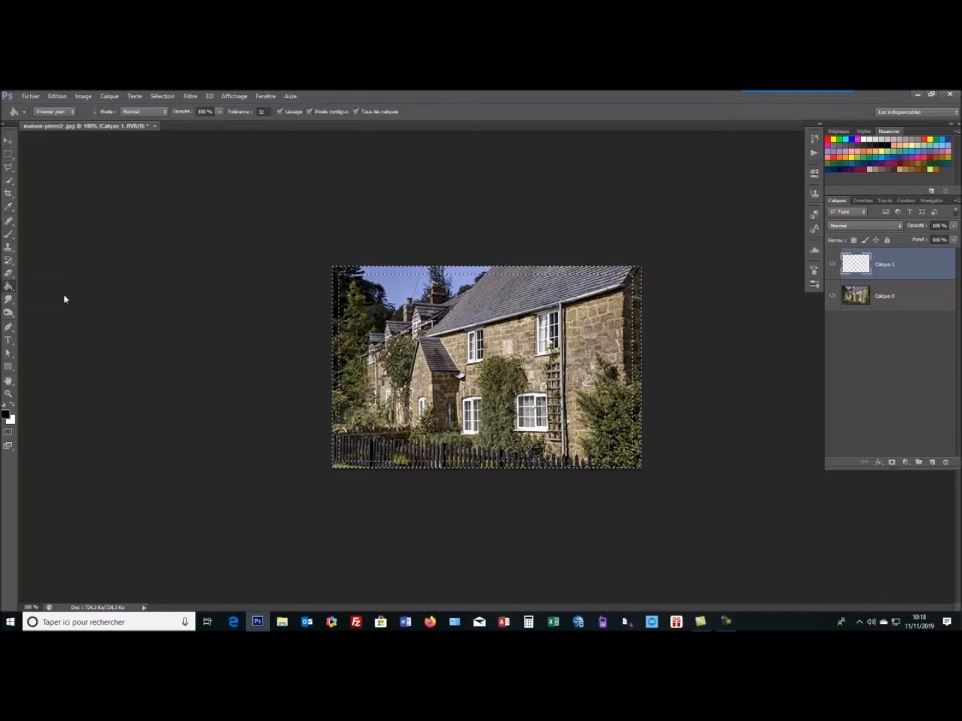
pyautogui.click(8, 292)
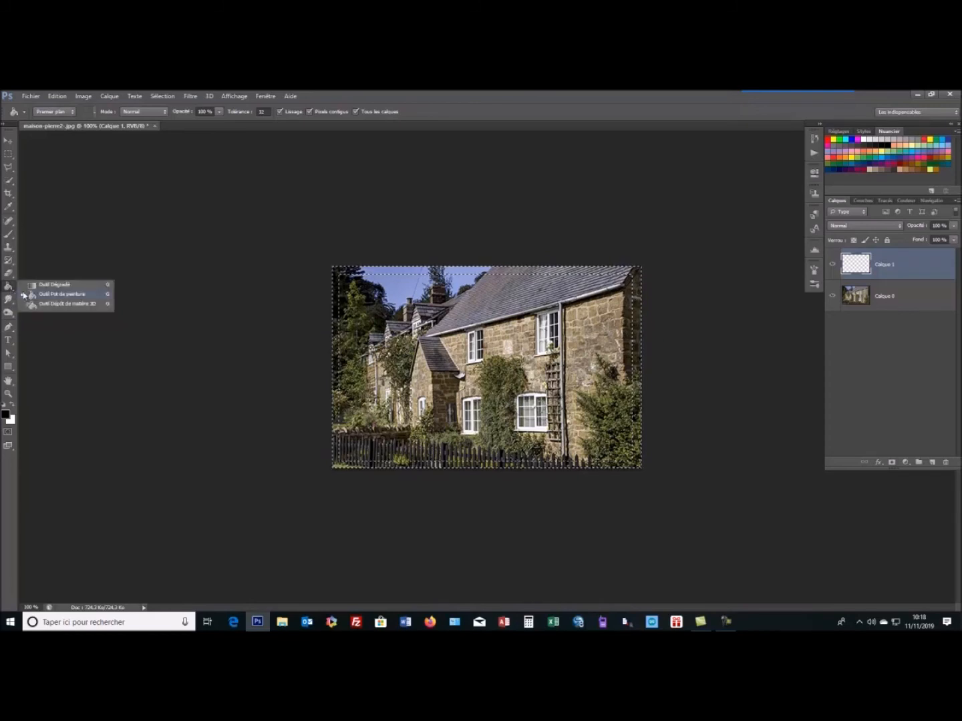
pyautogui.click(77, 296)
pyautogui.click(13, 405)
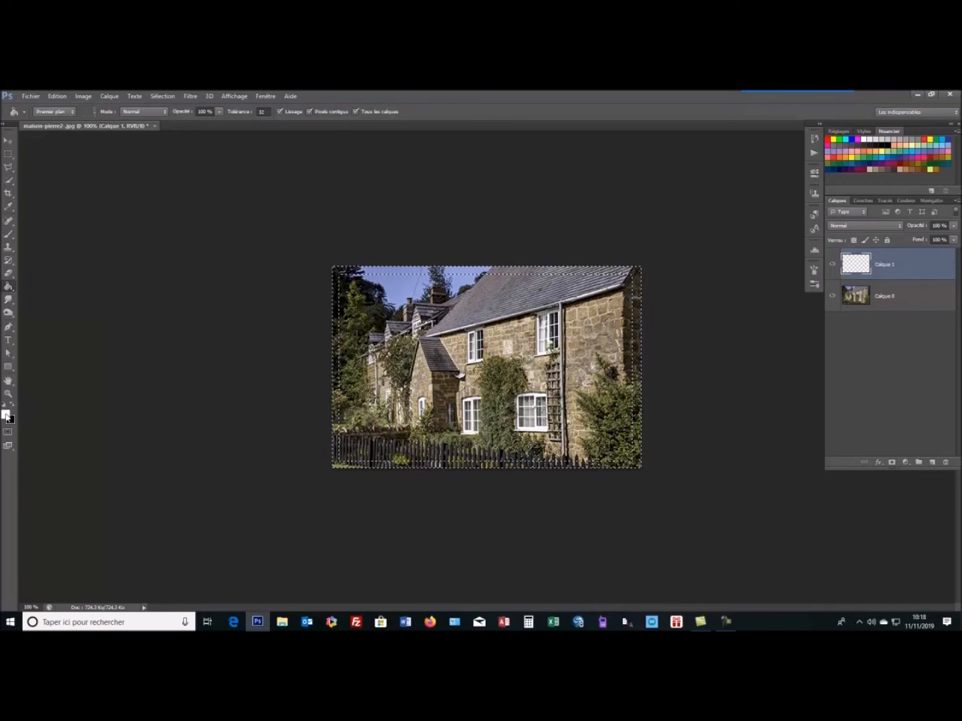
pyautogui.click(6, 414)
pyautogui.moveTo(742, 375); pyautogui.dragTo(739, 385)
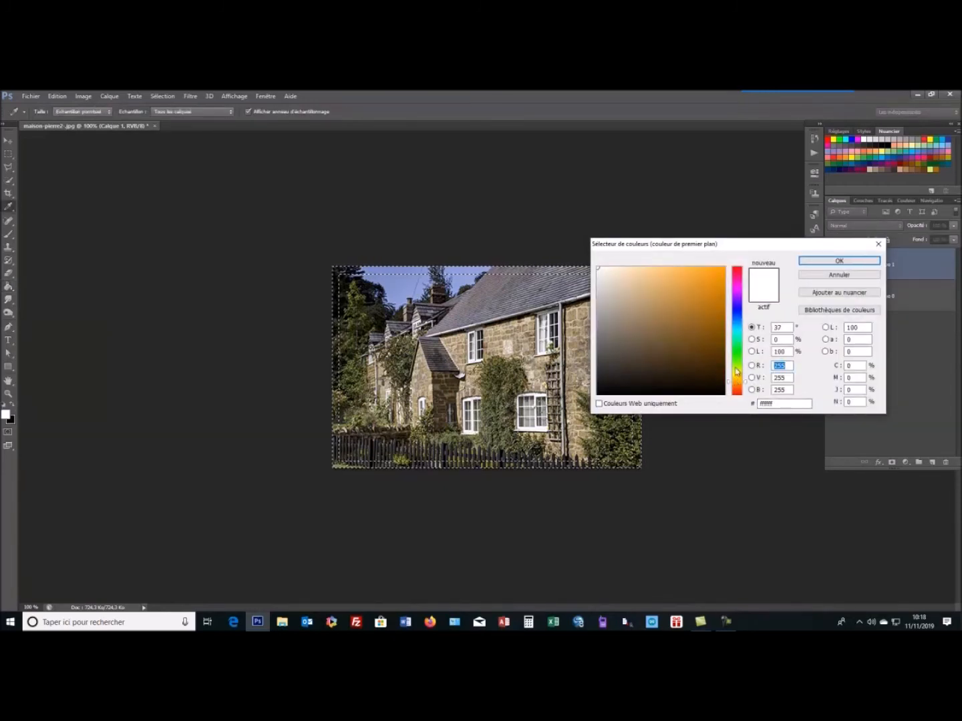
pyautogui.click(716, 271)
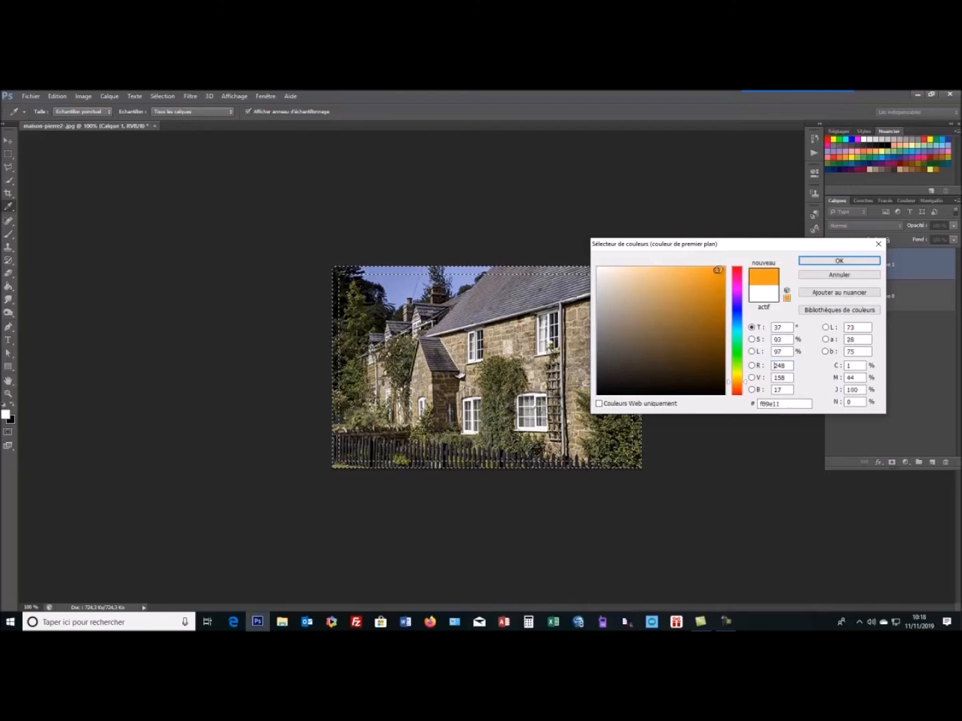
pyautogui.click(862, 261)
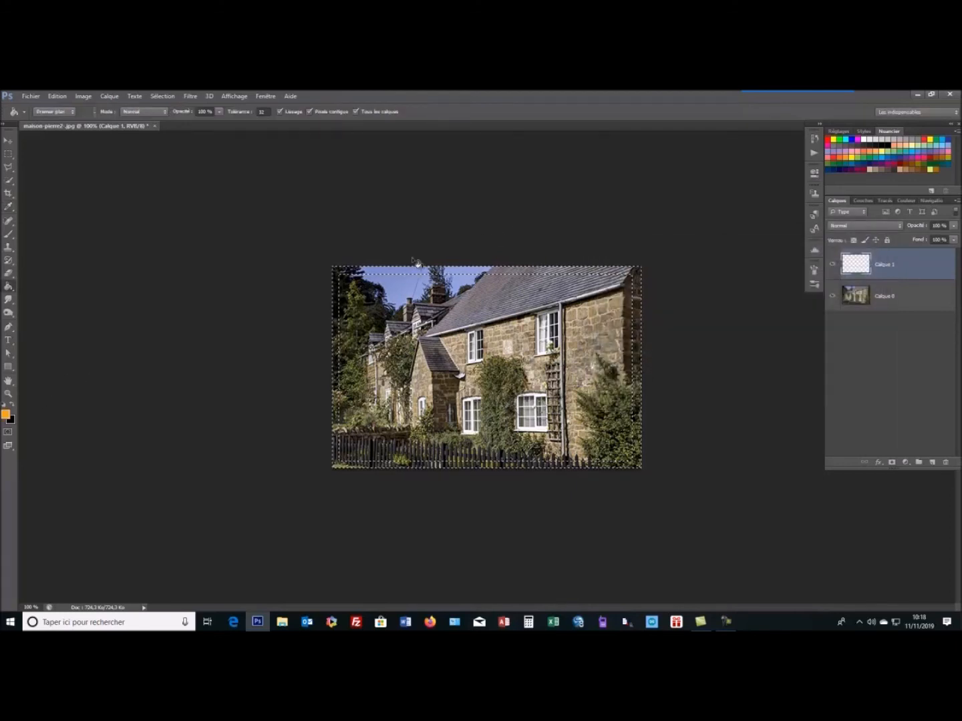
# Step: Fill the selected border on the new layer with orange, section by section, using the Paint Bucket along all four sides
pyautogui.click(405, 274)
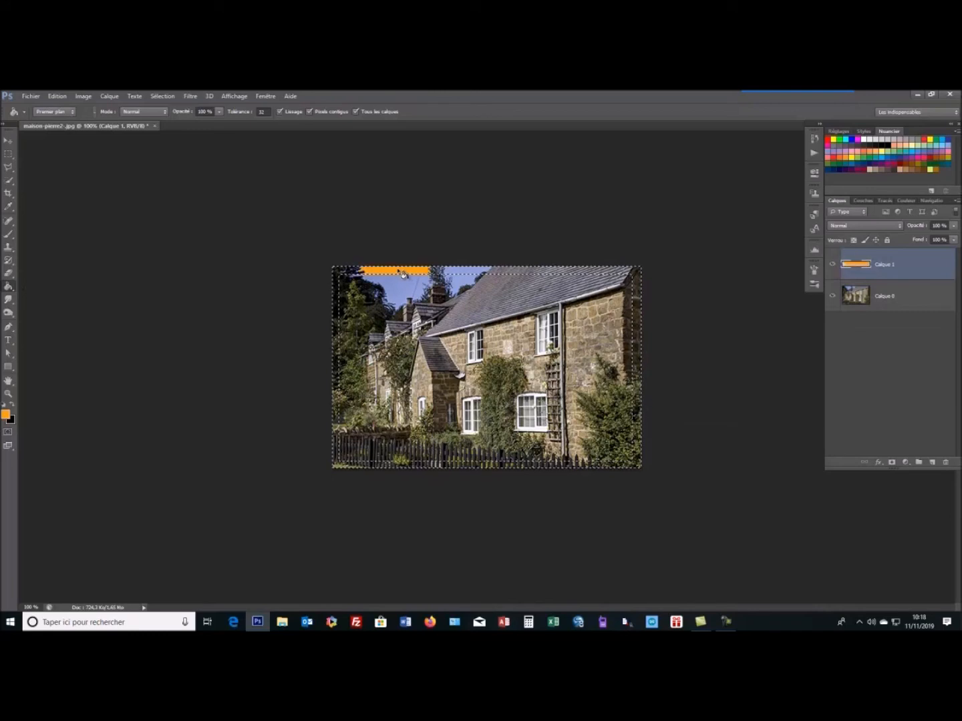
pyautogui.click(346, 285)
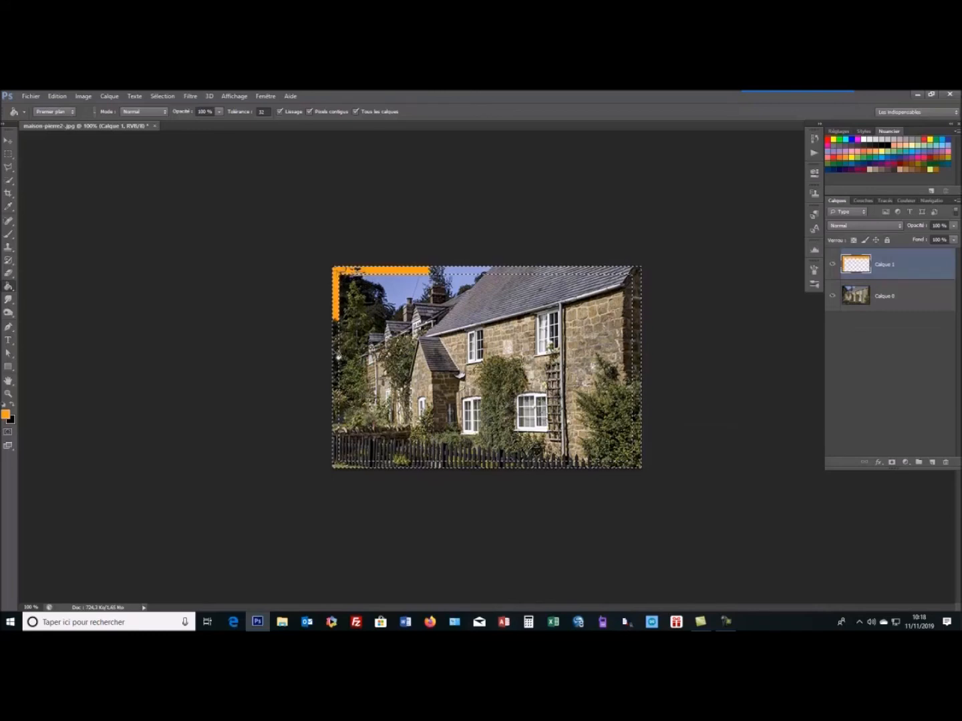
pyautogui.click(340, 364)
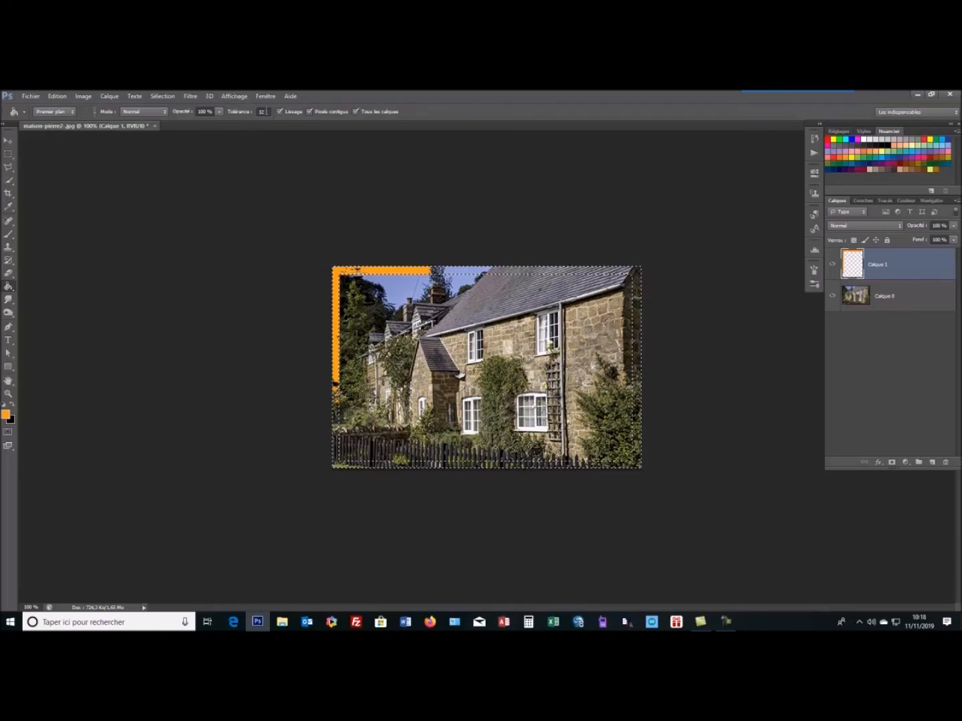
pyautogui.click(341, 424)
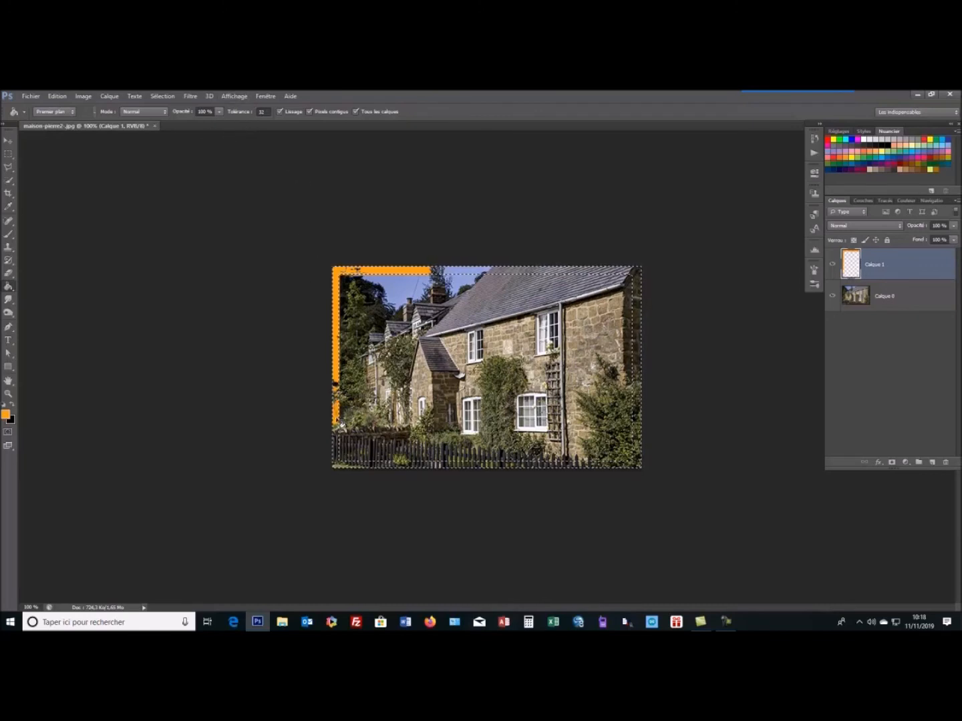
pyautogui.click(339, 465)
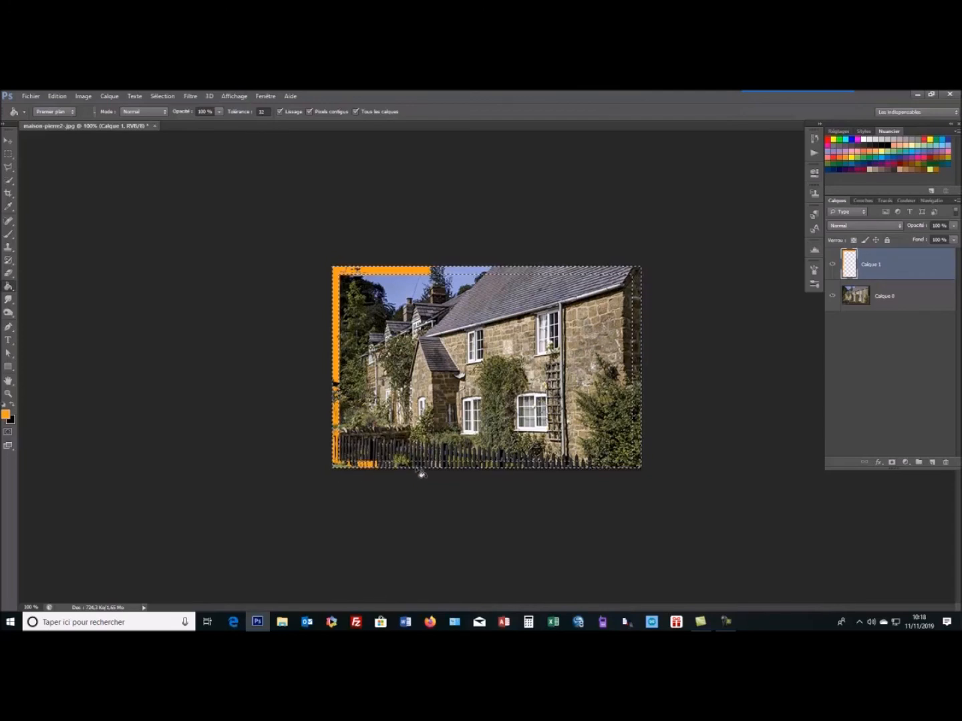
pyautogui.click(492, 471)
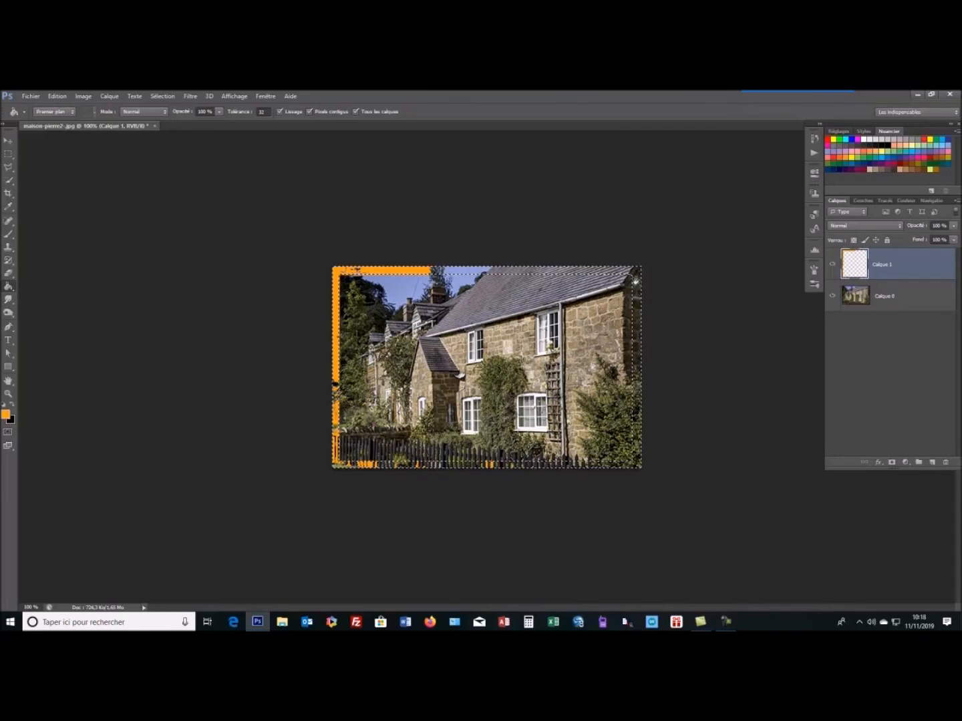
pyautogui.click(640, 282)
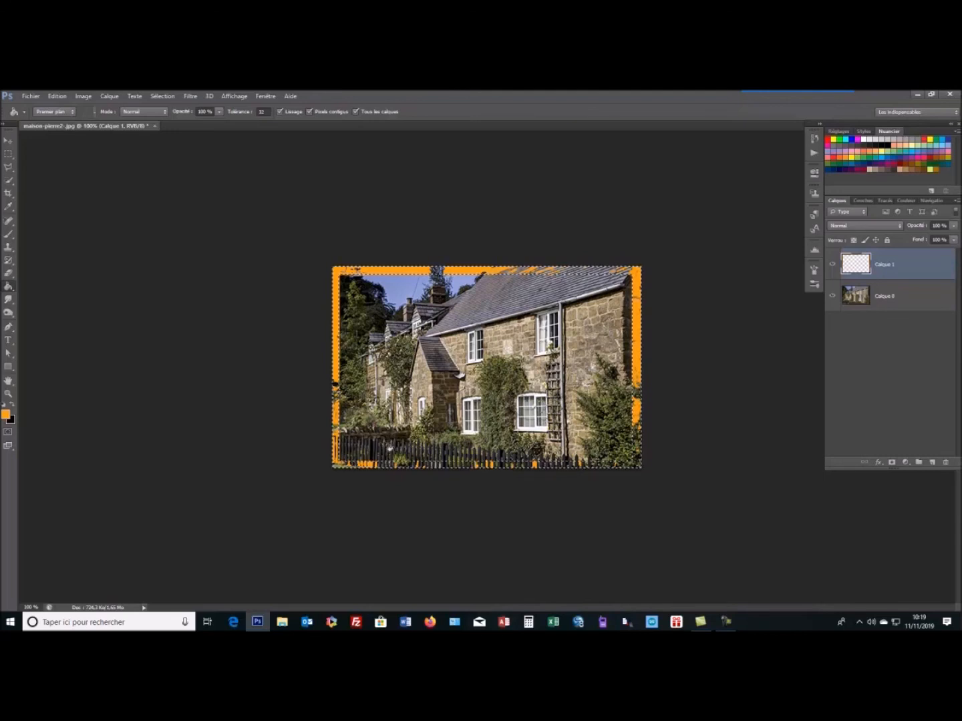
# Step: Paint over the remaining gaps in the orange border with a 20 px brush, keeping within the selection
pyautogui.click(10, 236)
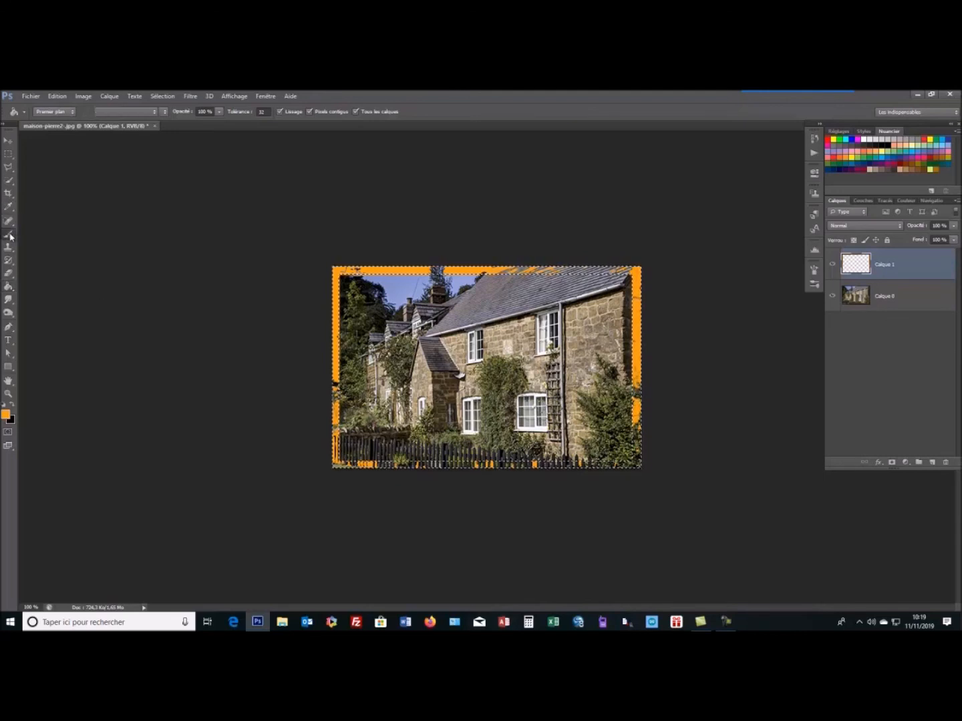
pyautogui.click(60, 233)
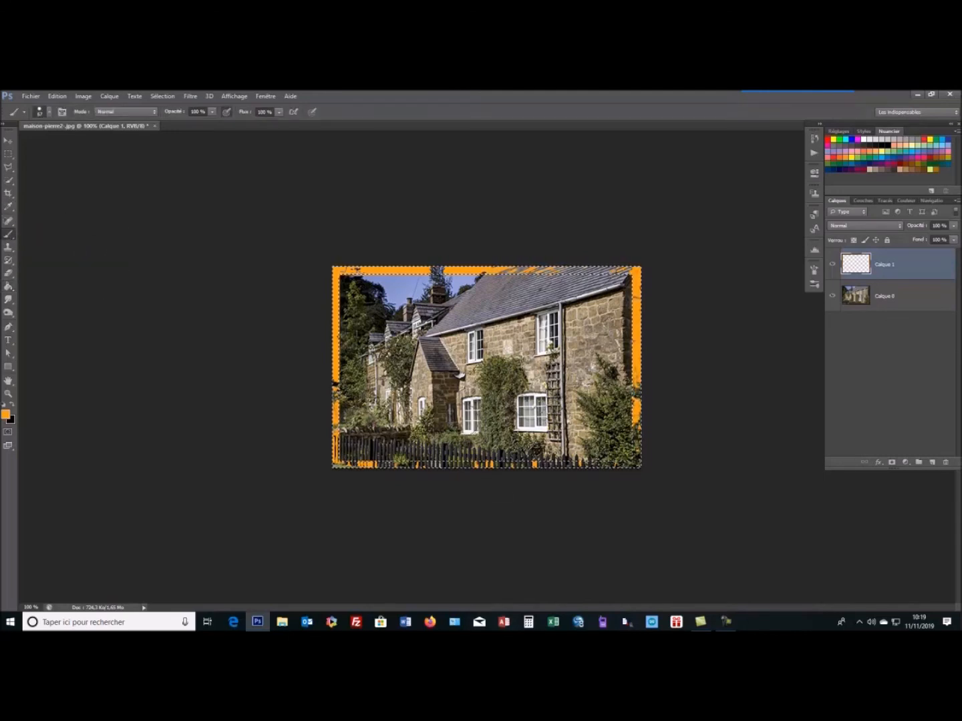
pyautogui.click(48, 113)
pyautogui.click(23, 145)
pyautogui.click(507, 465)
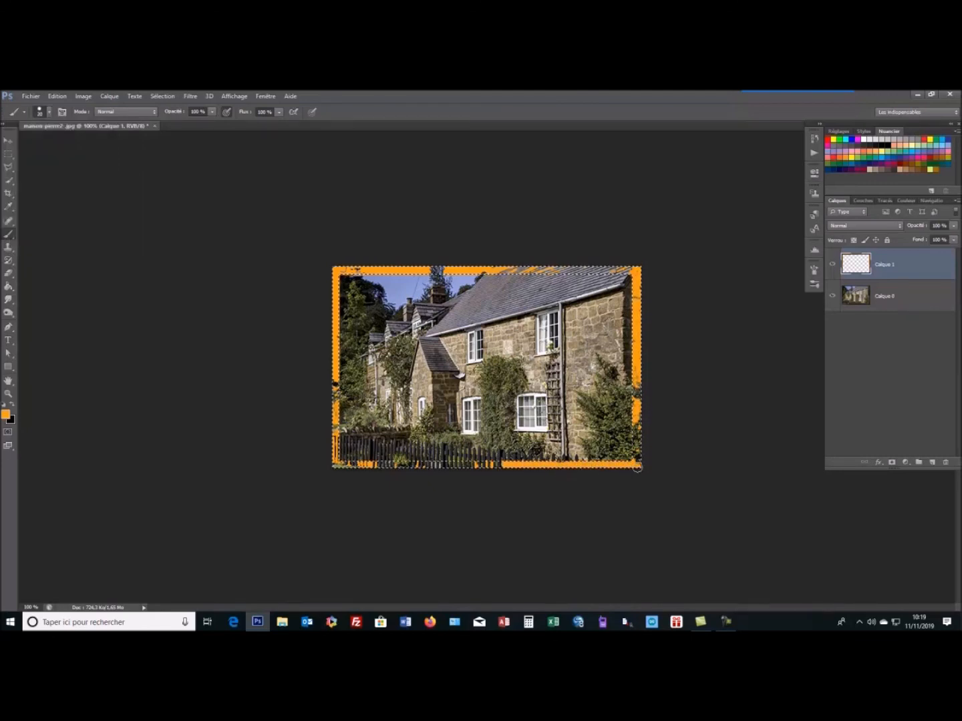
pyautogui.moveTo(641, 454); pyautogui.dragTo(641, 424)
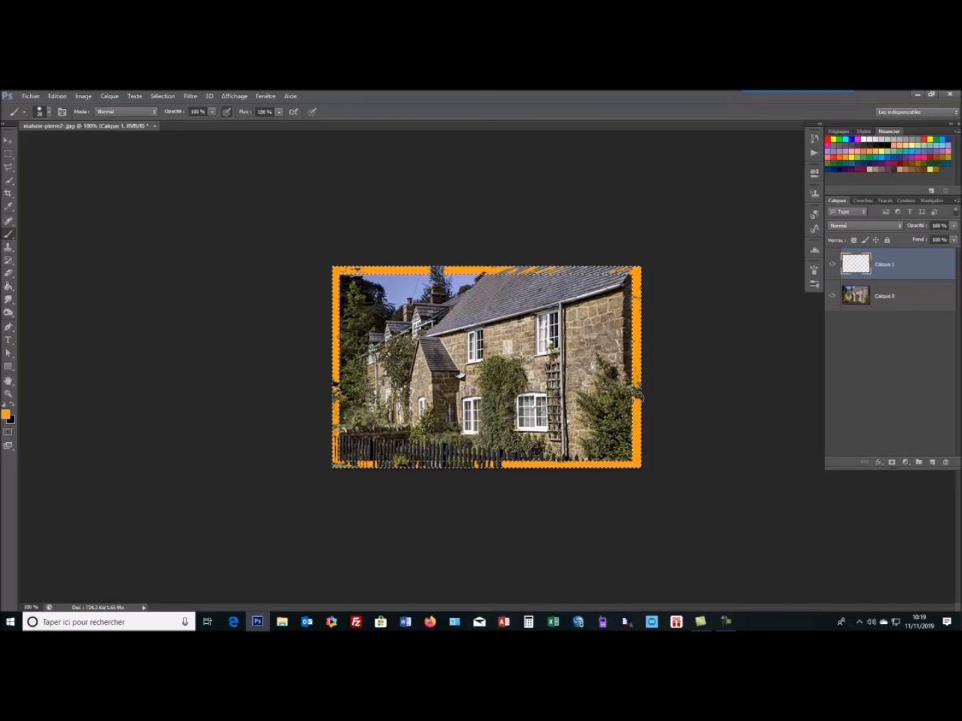
pyautogui.moveTo(627, 280)
pyautogui.mouseDown()
pyautogui.moveTo(629, 269)
pyautogui.moveTo(333, 270)
pyautogui.moveTo(320, 357)
pyautogui.moveTo(333, 388)
pyautogui.moveTo(332, 467)
pyautogui.moveTo(369, 473)
pyautogui.mouseUp()
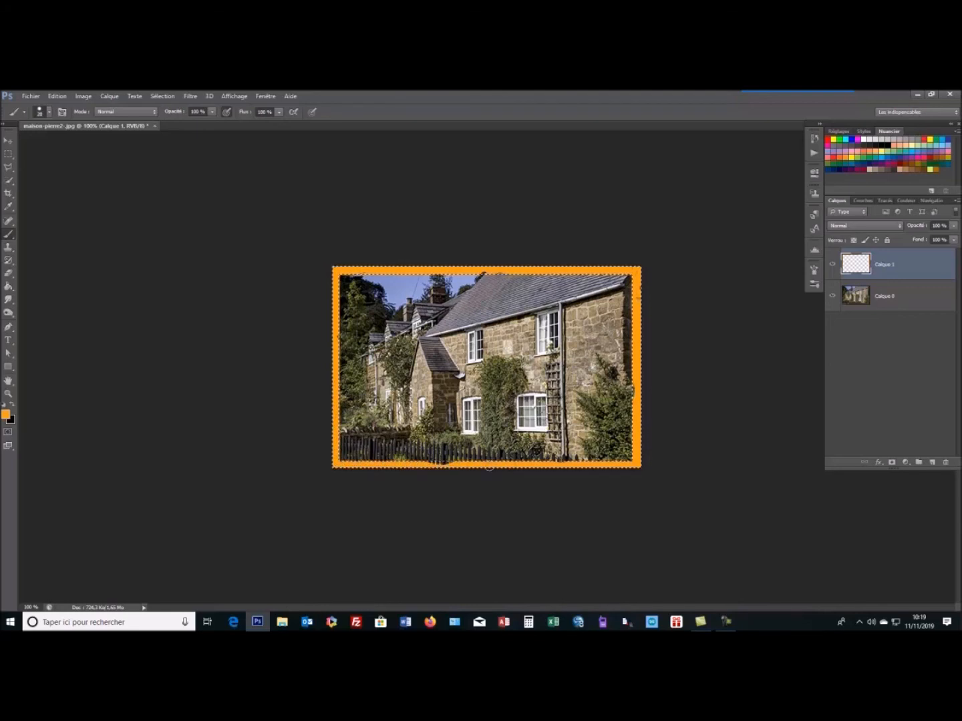
pyautogui.moveTo(635, 292); pyautogui.dragTo(634, 380)
# Step: Recolour the frame with brown 8d5907 using the Paint Bucket, deselect it, and undock the house photo into a floating window
pyautogui.click(7, 414)
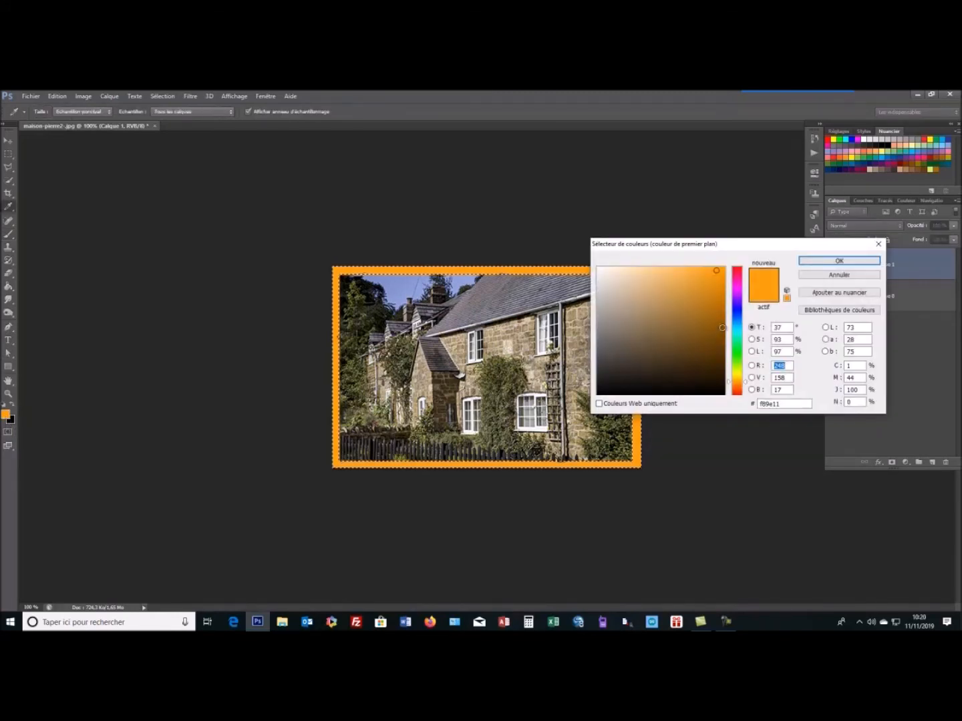
pyautogui.click(718, 325)
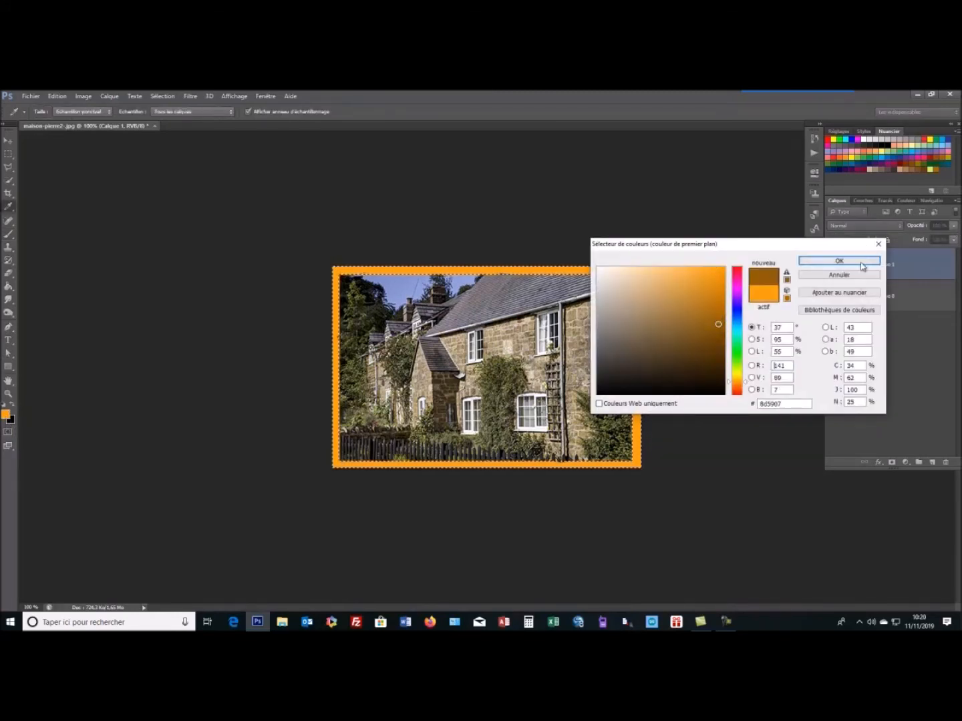
pyautogui.click(861, 262)
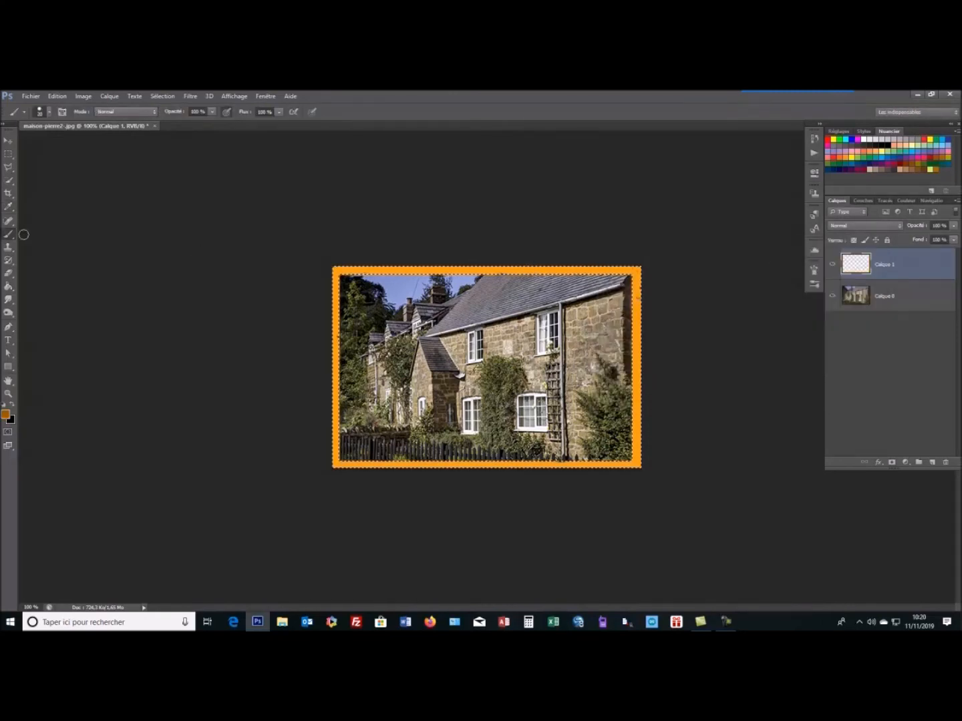
pyautogui.click(9, 288)
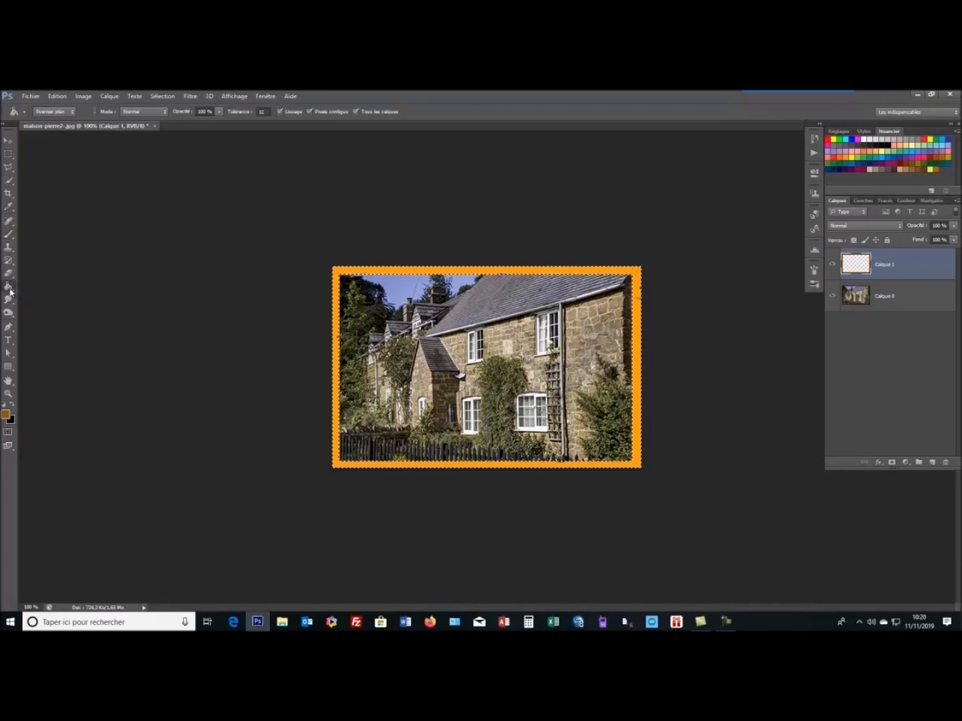
pyautogui.click(353, 273)
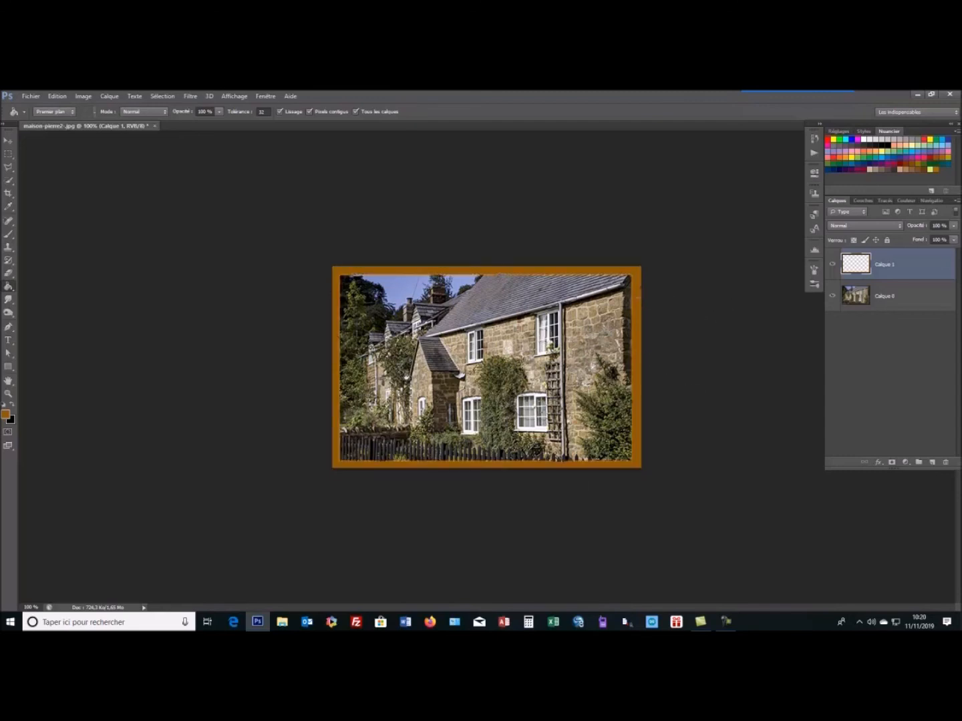
pyautogui.moveTo(75, 127); pyautogui.dragTo(289, 283)
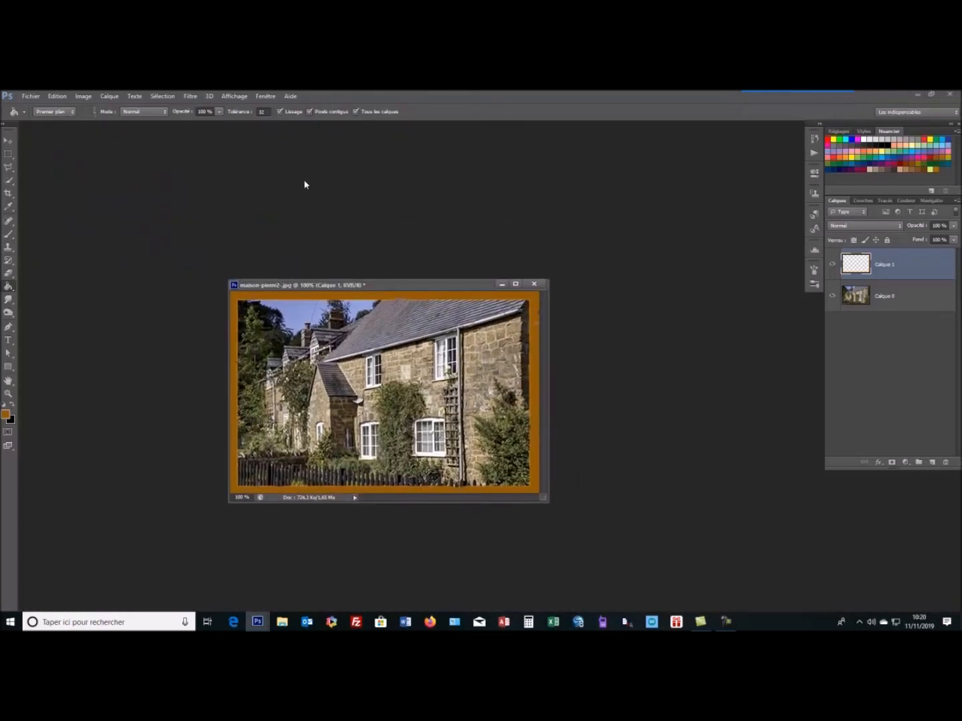